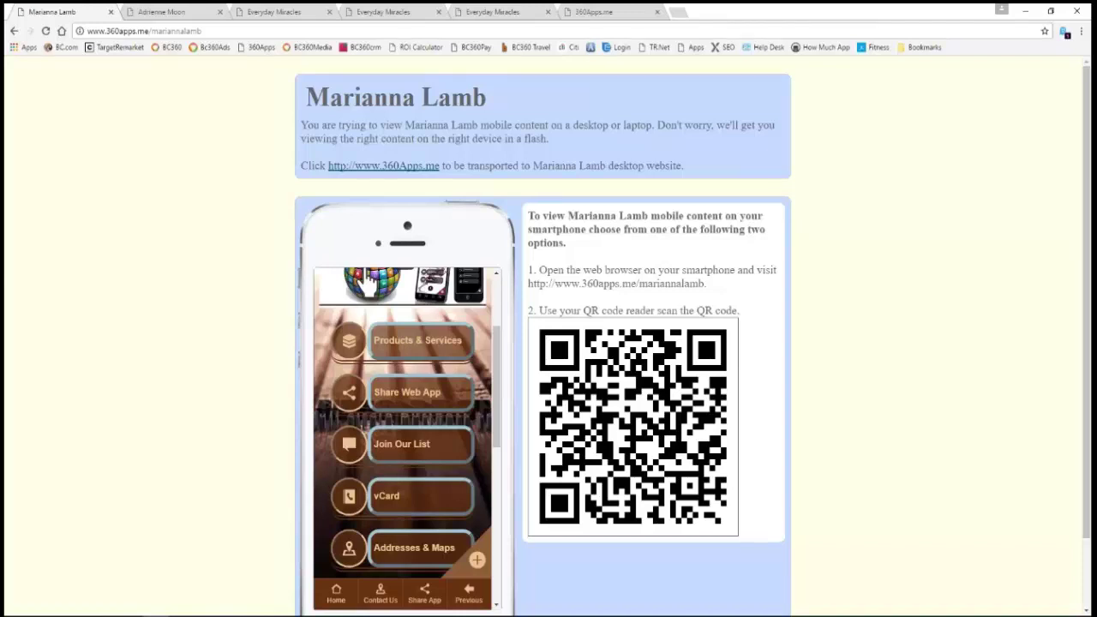
- View the first client's Add App to Homescreen instructions in the mockup, then move to the second client's tab
{"action": "scroll", "coordinate": [878, 237], "scroll_direction": "down", "scroll_amount": 1}
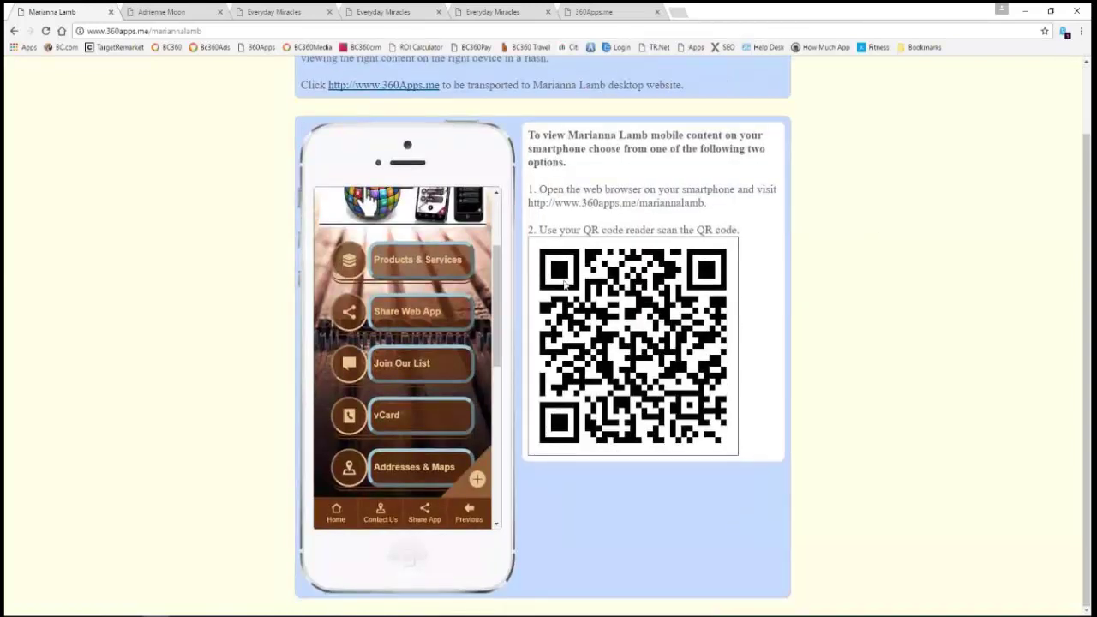
{"action": "left_click_drag", "start_coordinate": [498, 310], "coordinate": [508, 466]}
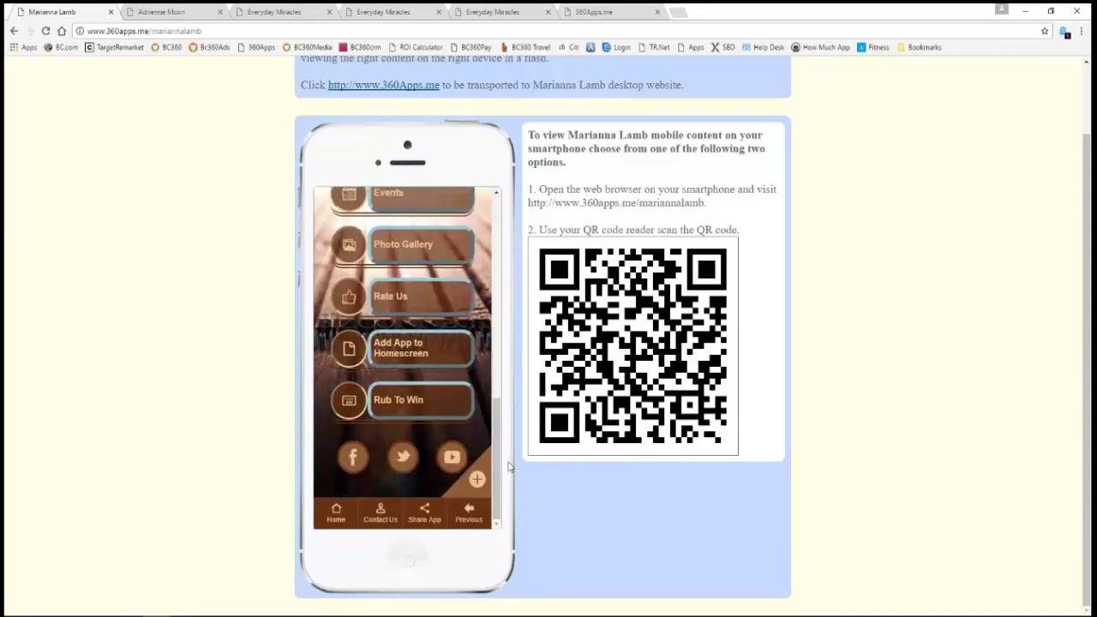
{"action": "left_click", "coordinate": [408, 354]}
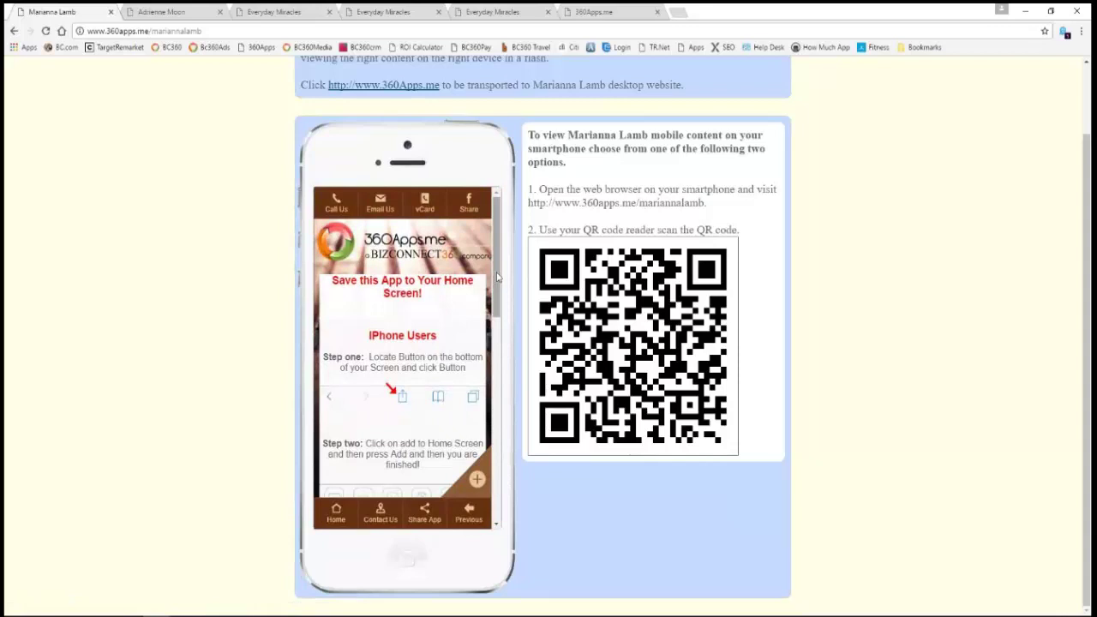
{"action": "left_click_drag", "start_coordinate": [497, 277], "coordinate": [494, 490]}
{"action": "scroll", "coordinate": [462, 360], "scroll_direction": "up", "scroll_amount": 10}
{"action": "scroll", "coordinate": [179, 264], "scroll_direction": "up", "scroll_amount": 1}
{"action": "left_click", "coordinate": [137, 10]}
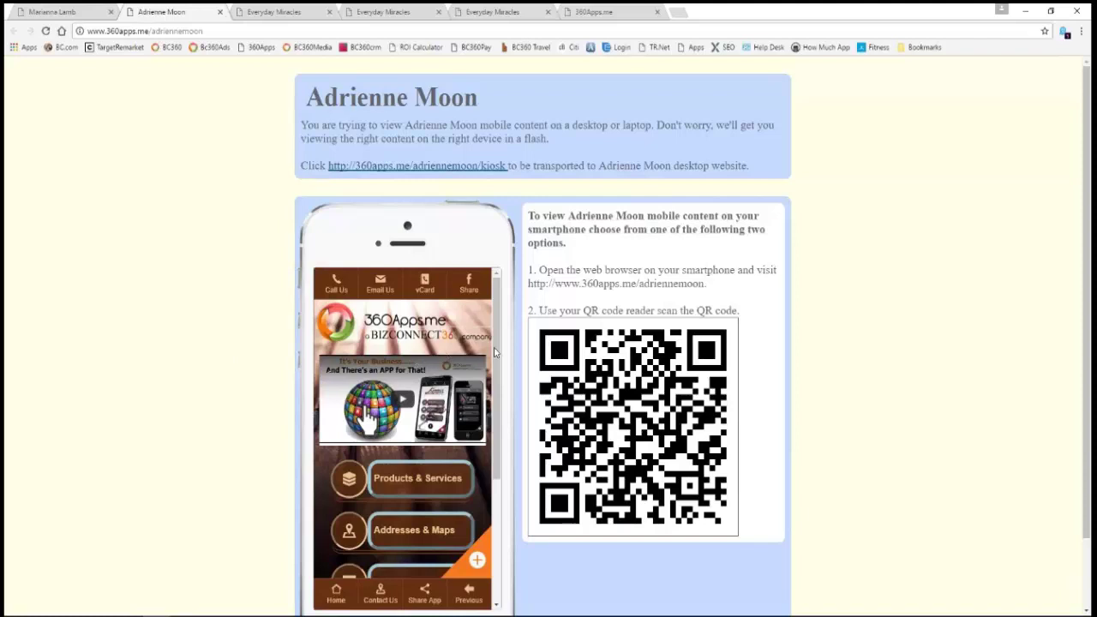
{"action": "left_click_drag", "start_coordinate": [497, 355], "coordinate": [495, 468]}
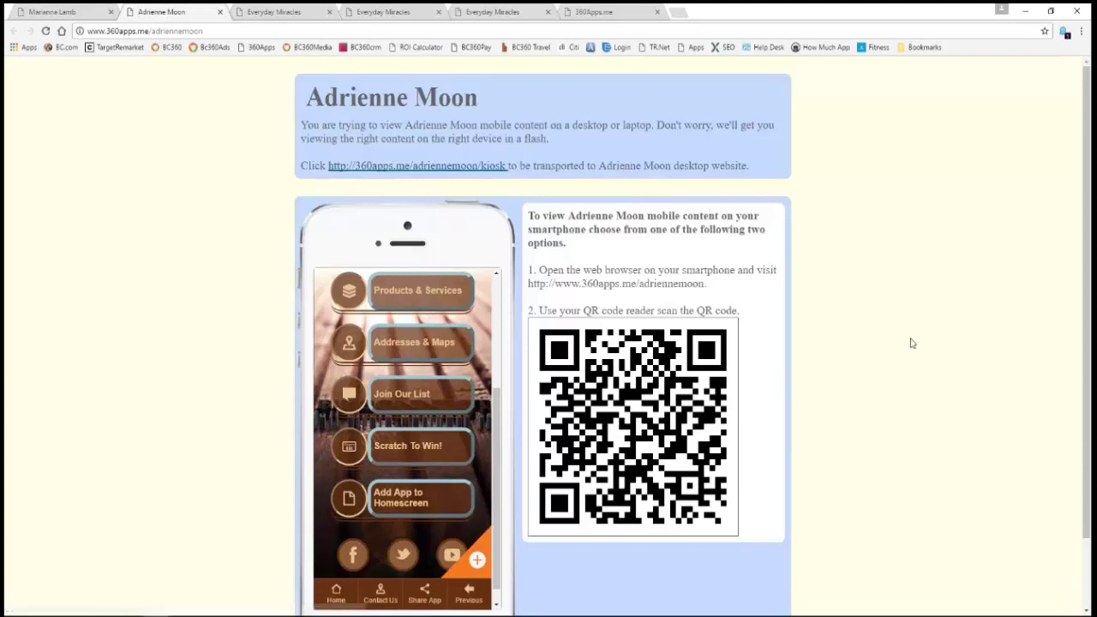
{"action": "left_click_drag", "start_coordinate": [1088, 308], "coordinate": [1085, 372]}
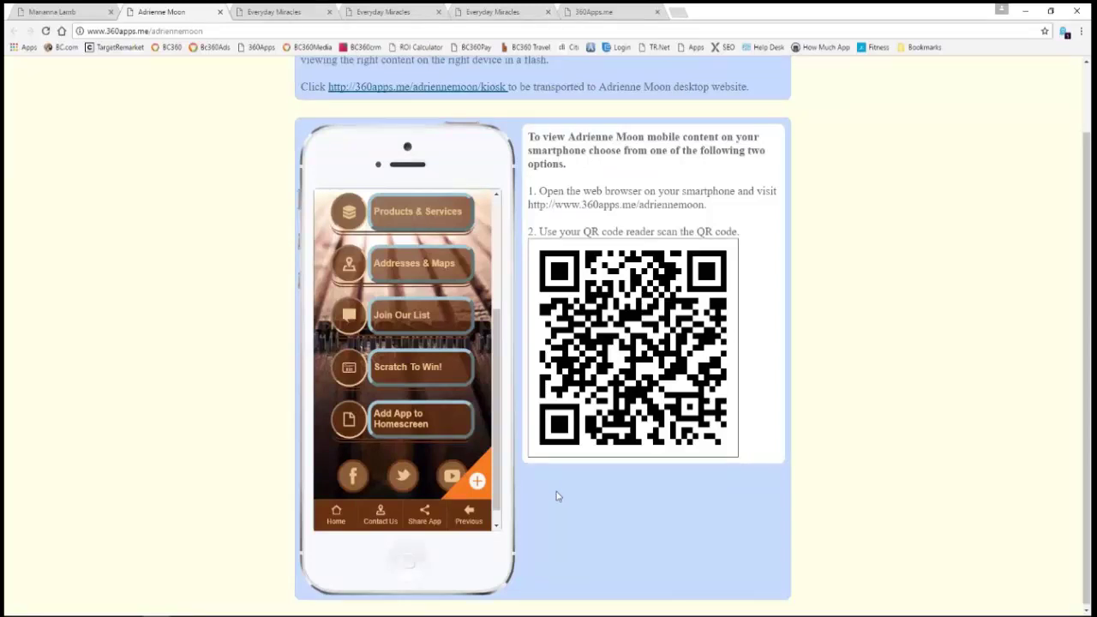
- Play Scratch To Win, revealing the $25 off and BMW chance coupon, and claim it
{"action": "left_click", "coordinate": [415, 373]}
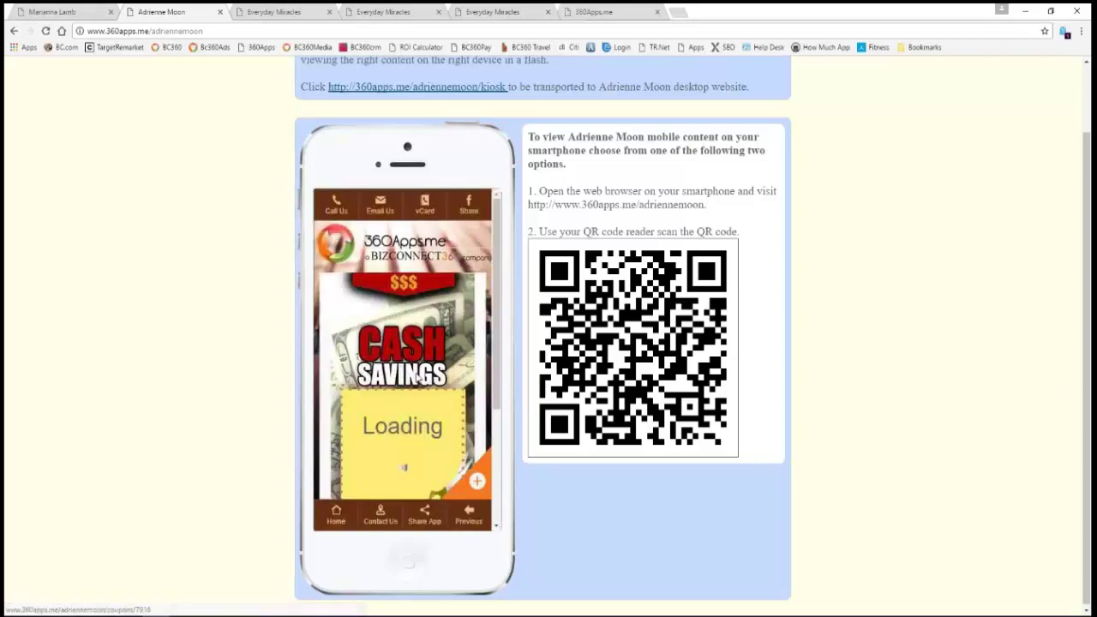
{"action": "scroll", "coordinate": [495, 325], "scroll_direction": "down", "scroll_amount": 2}
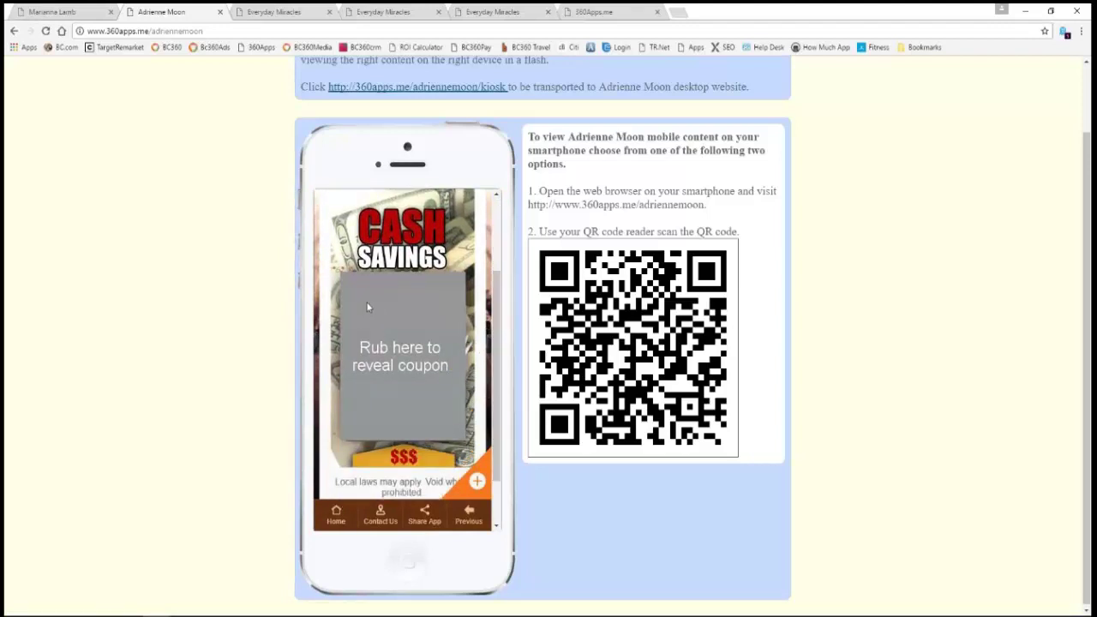
{"action": "mouse_move", "coordinate": [353, 291]}
{"action": "left_mouse_down"}
{"action": "mouse_move", "coordinate": [360, 322]}
{"action": "mouse_move", "coordinate": [420, 278]}
{"action": "mouse_move", "coordinate": [391, 316]}
{"action": "mouse_move", "coordinate": [383, 355]}
{"action": "mouse_move", "coordinate": [422, 365]}
{"action": "mouse_move", "coordinate": [372, 376]}
{"action": "mouse_move", "coordinate": [352, 411]}
{"action": "mouse_move", "coordinate": [433, 376]}
{"action": "mouse_move", "coordinate": [432, 409]}
{"action": "mouse_move", "coordinate": [454, 433]}
{"action": "mouse_move", "coordinate": [472, 424]}
{"action": "left_mouse_up"}
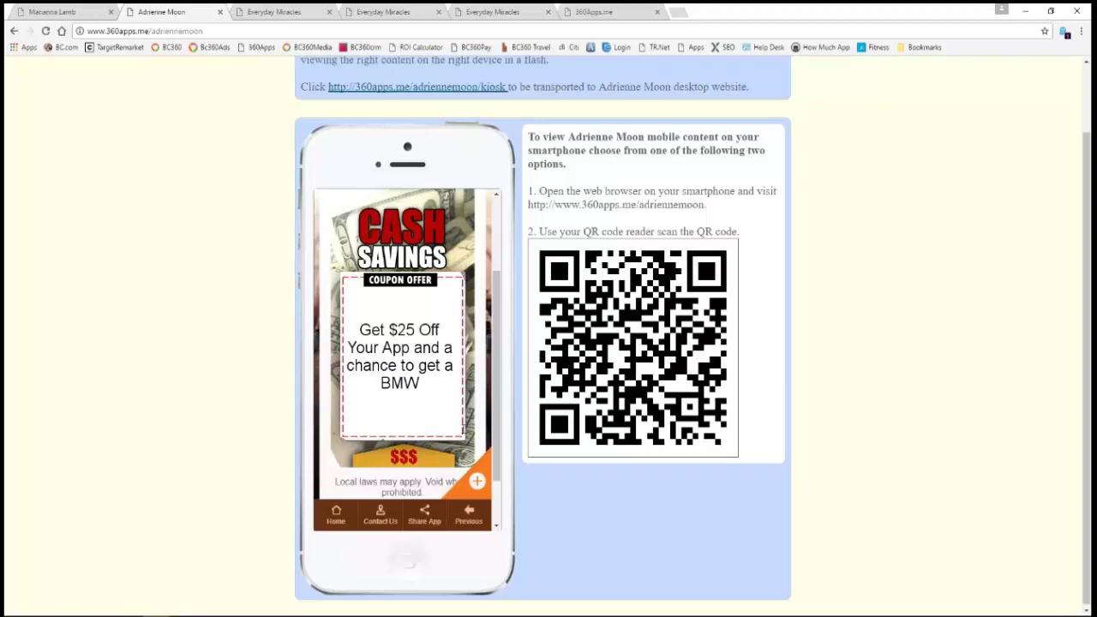
{"action": "left_click", "coordinate": [427, 412]}
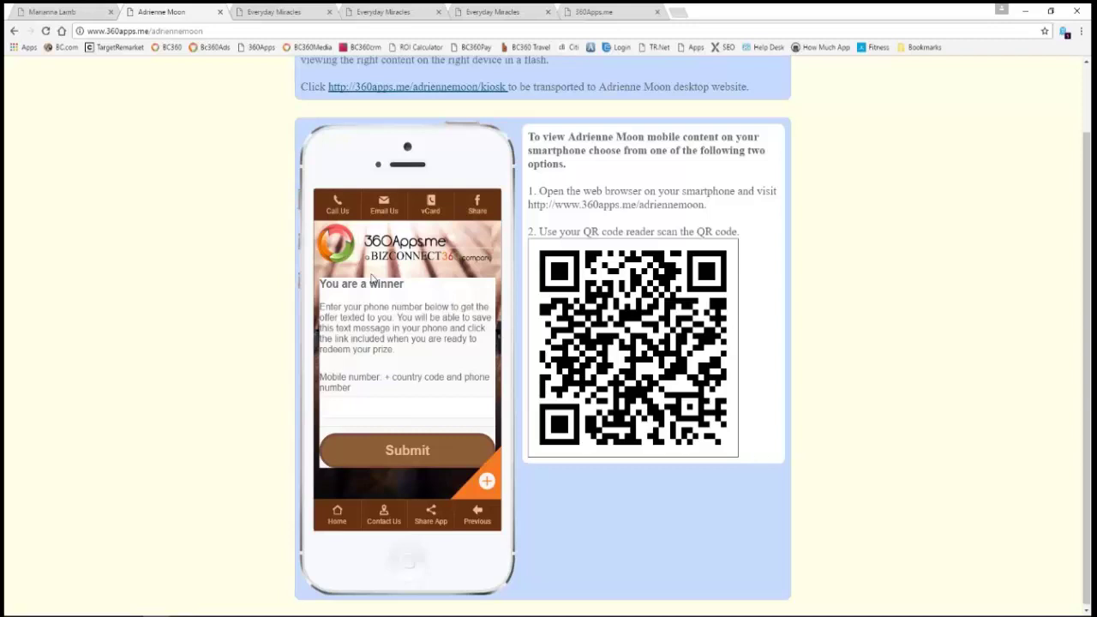
- Bring the second client's preview home, read its Add App to Homescreen steps, then go to Everyday Miracles
{"action": "left_click", "coordinate": [341, 522]}
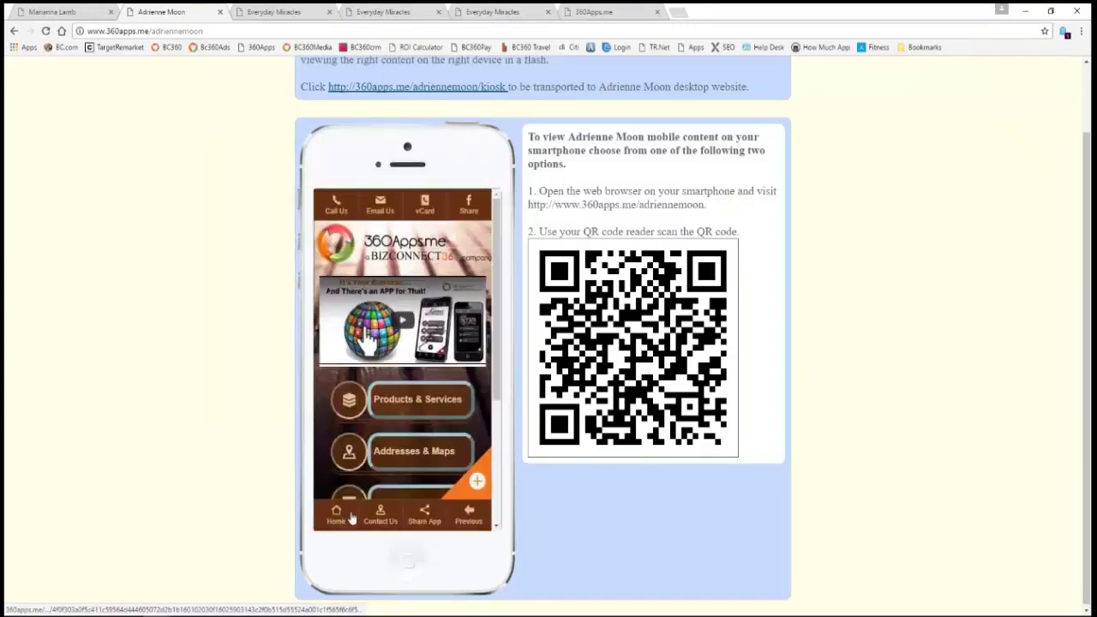
{"action": "left_click_drag", "start_coordinate": [493, 347], "coordinate": [501, 452]}
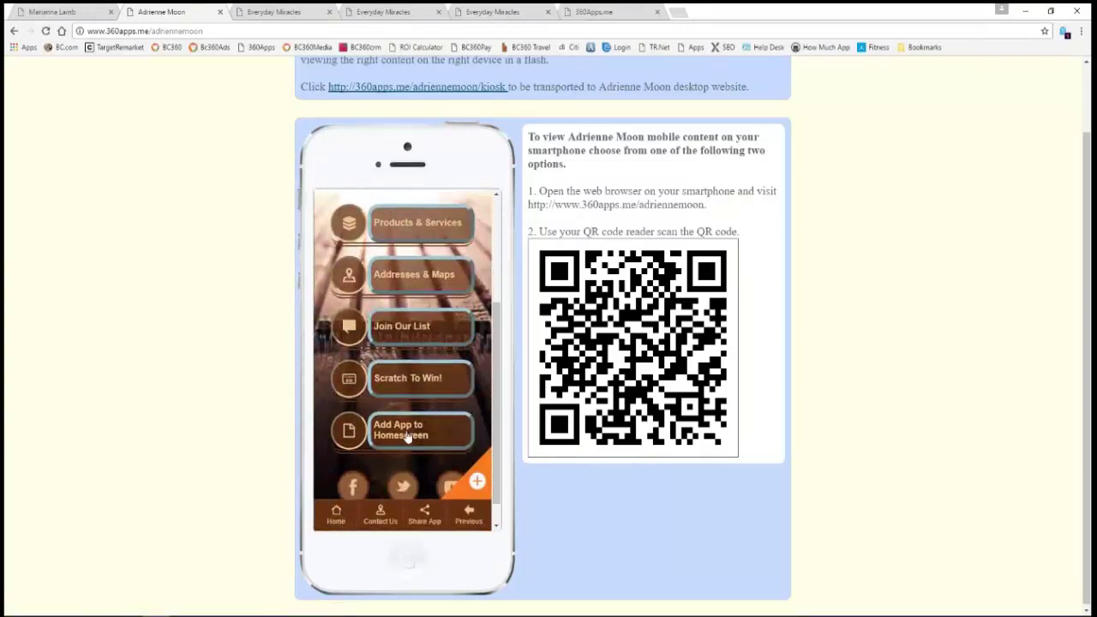
{"action": "left_click", "coordinate": [408, 435]}
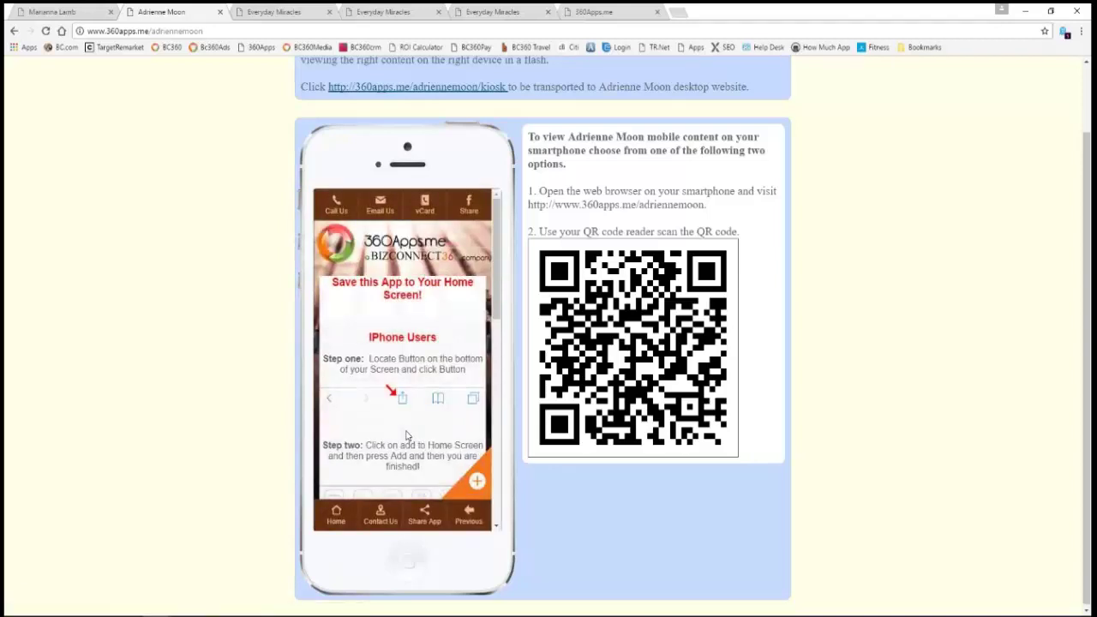
{"action": "left_click_drag", "start_coordinate": [497, 296], "coordinate": [513, 256]}
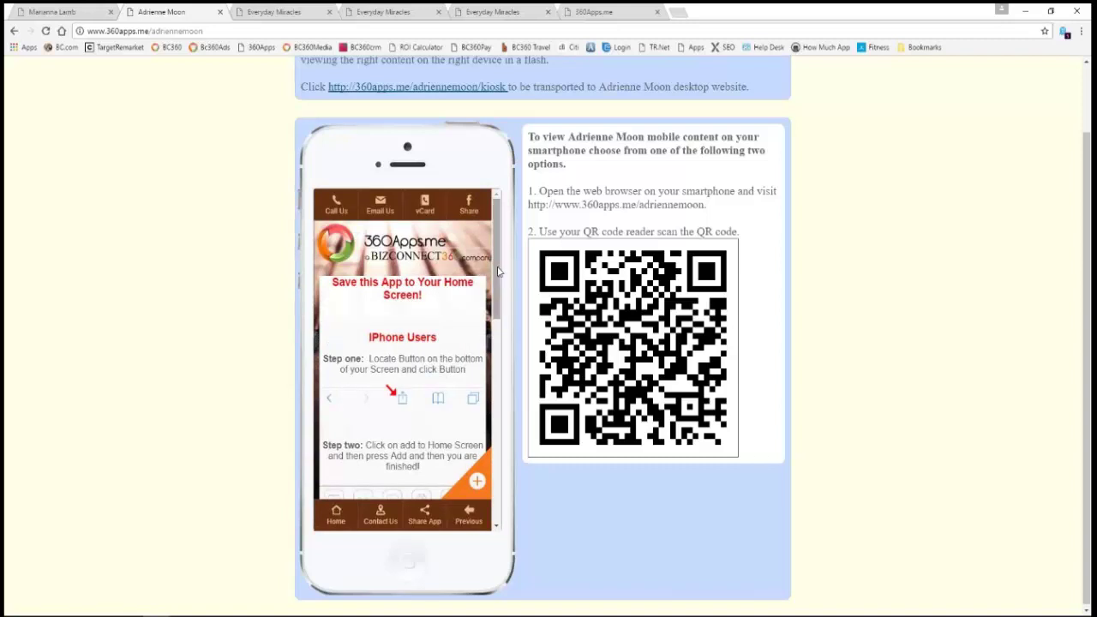
{"action": "mouse_move", "coordinate": [498, 271]}
{"action": "left_mouse_down"}
{"action": "mouse_move", "coordinate": [494, 471]}
{"action": "mouse_move", "coordinate": [505, 254]}
{"action": "left_mouse_up"}
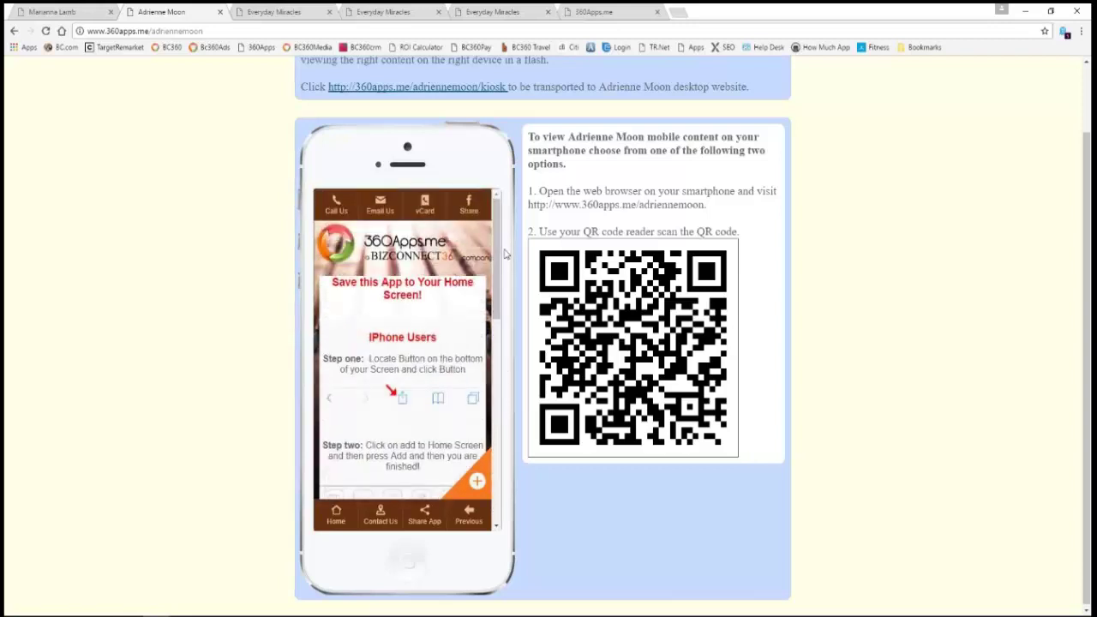
{"action": "left_click", "coordinate": [272, 13]}
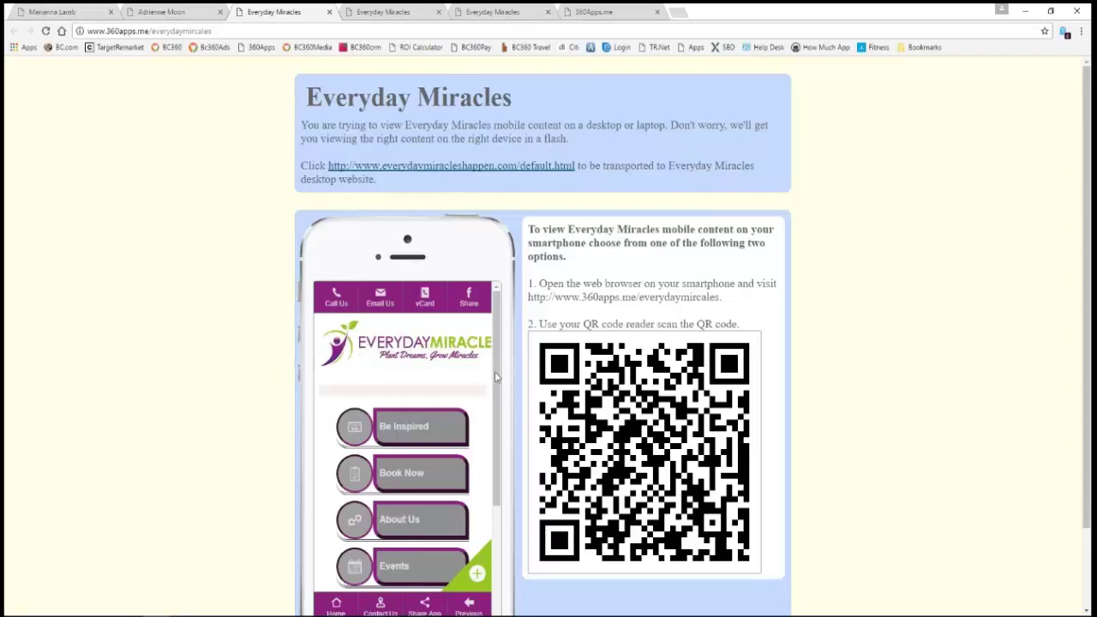
- Back on the second client's tab, return its mockup to the home menu and scroll through it
{"action": "mouse_move", "coordinate": [495, 377]}
{"action": "left_mouse_down"}
{"action": "mouse_move", "coordinate": [500, 452]}
{"action": "mouse_move", "coordinate": [500, 377]}
{"action": "left_mouse_up"}
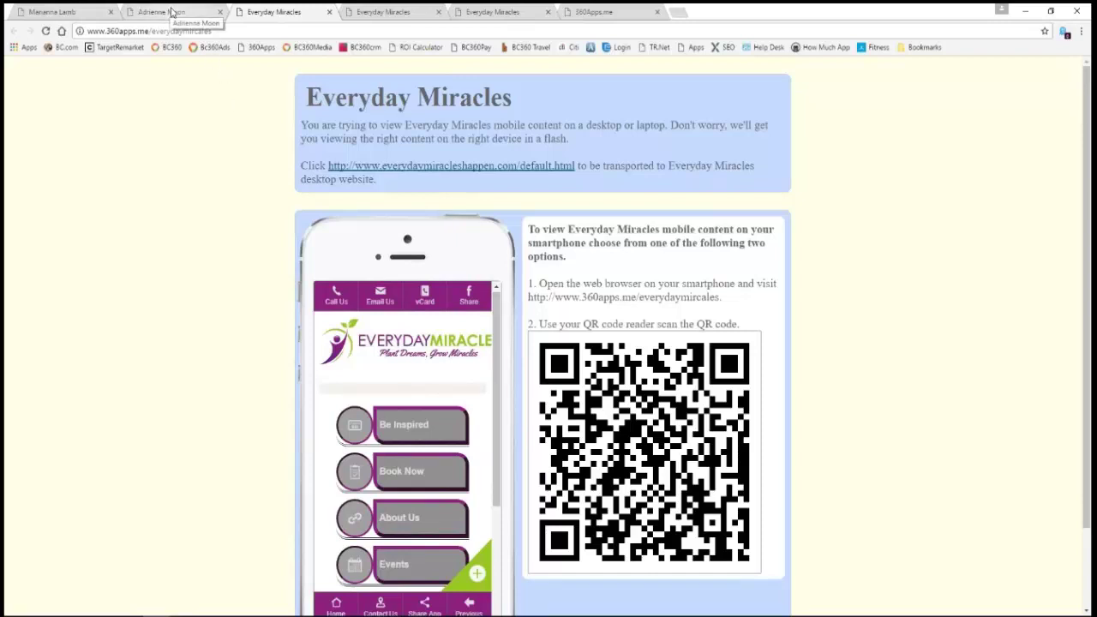
{"action": "left_click", "coordinate": [172, 12]}
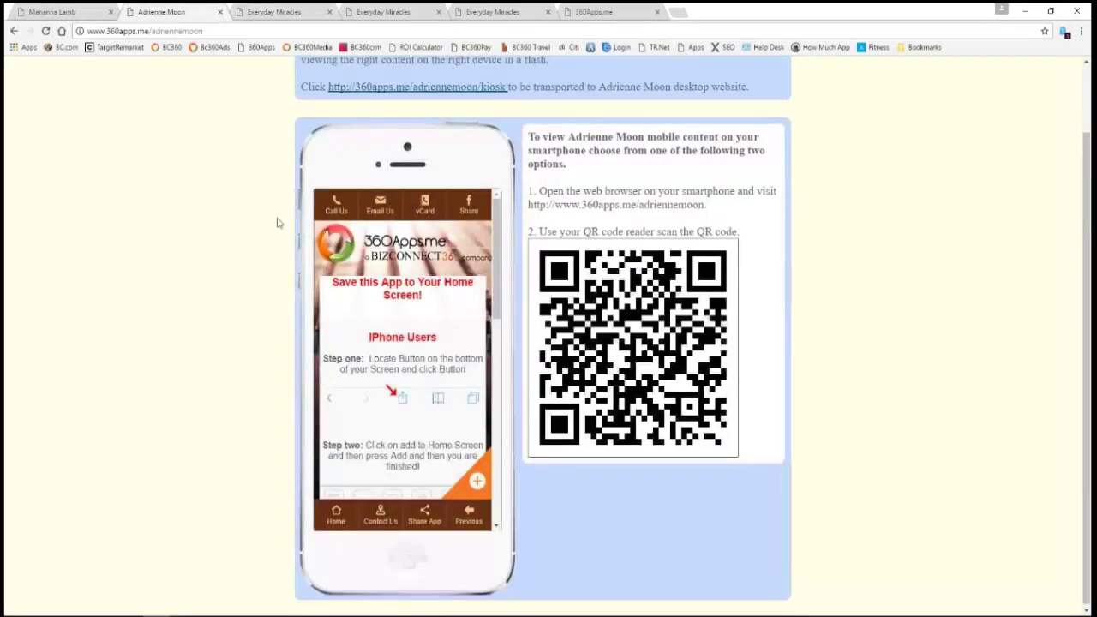
{"action": "left_click", "coordinate": [340, 518]}
{"action": "scroll", "coordinate": [496, 370], "scroll_direction": "down", "scroll_amount": 1}
{"action": "left_click_drag", "start_coordinate": [496, 371], "coordinate": [497, 455]}
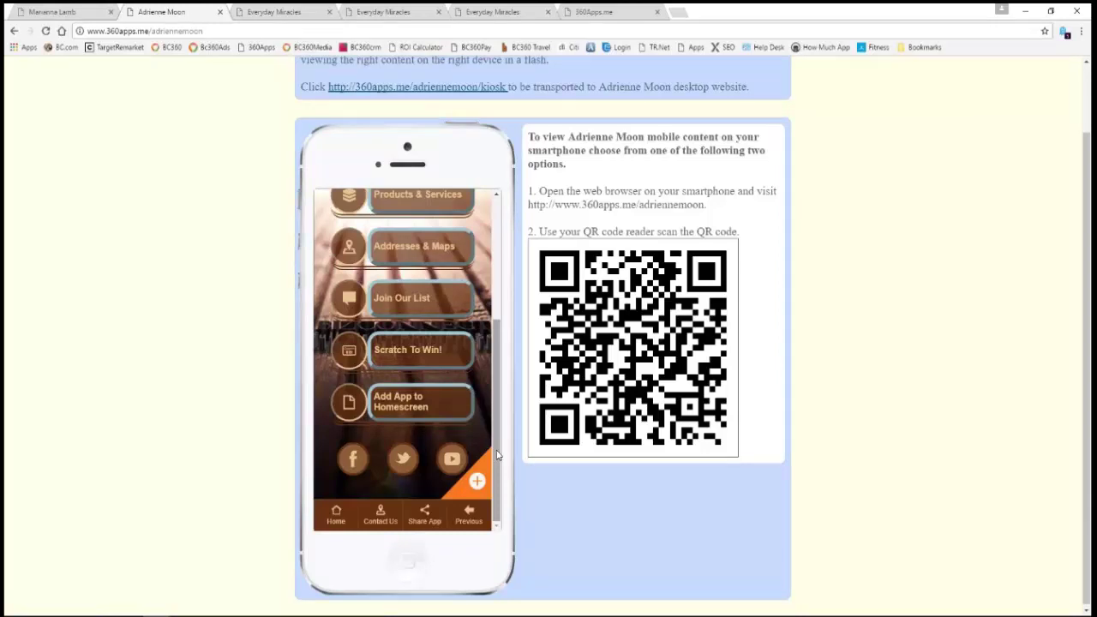
- Preview the second client's Join Our List subscribe form, then return the mockup home
{"action": "left_click", "coordinate": [402, 298]}
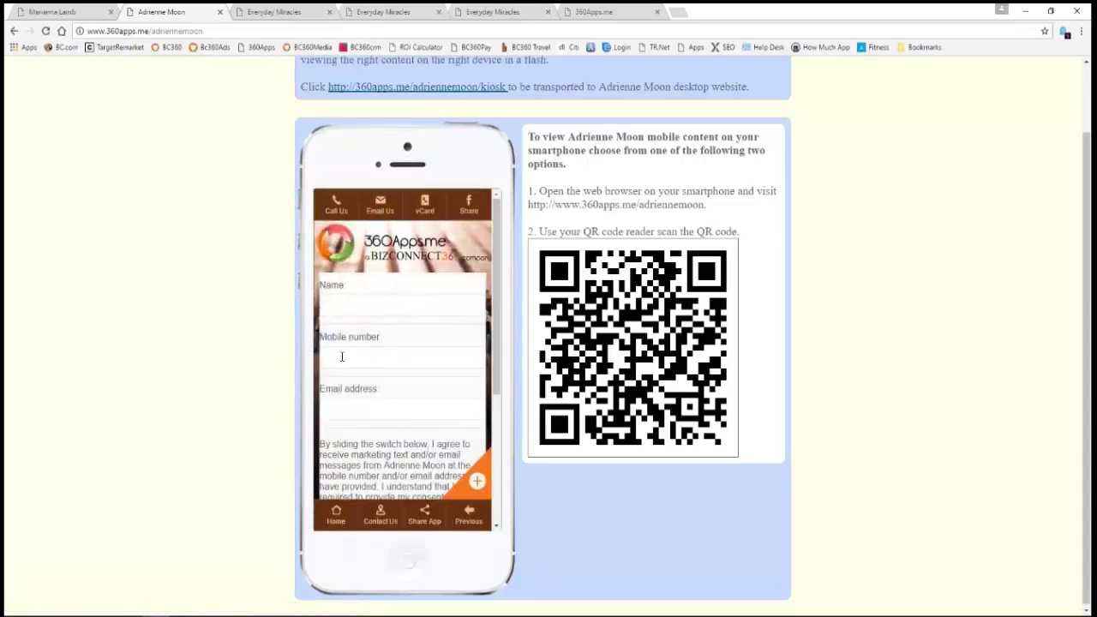
{"action": "left_click_drag", "start_coordinate": [493, 377], "coordinate": [493, 447]}
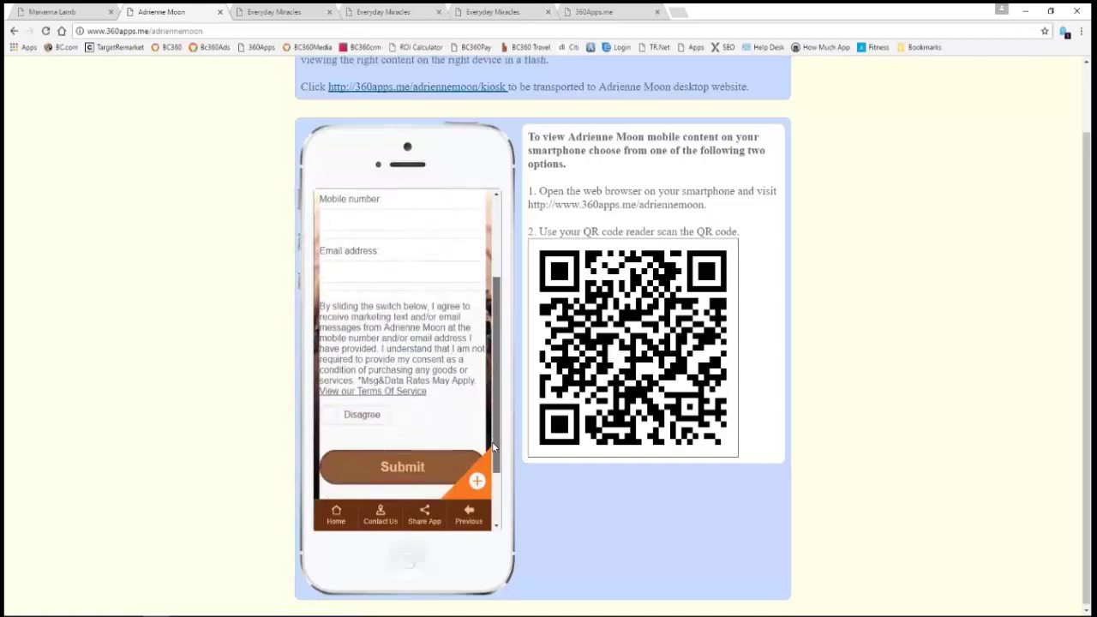
{"action": "scroll", "coordinate": [394, 462], "scroll_direction": "up", "scroll_amount": 3}
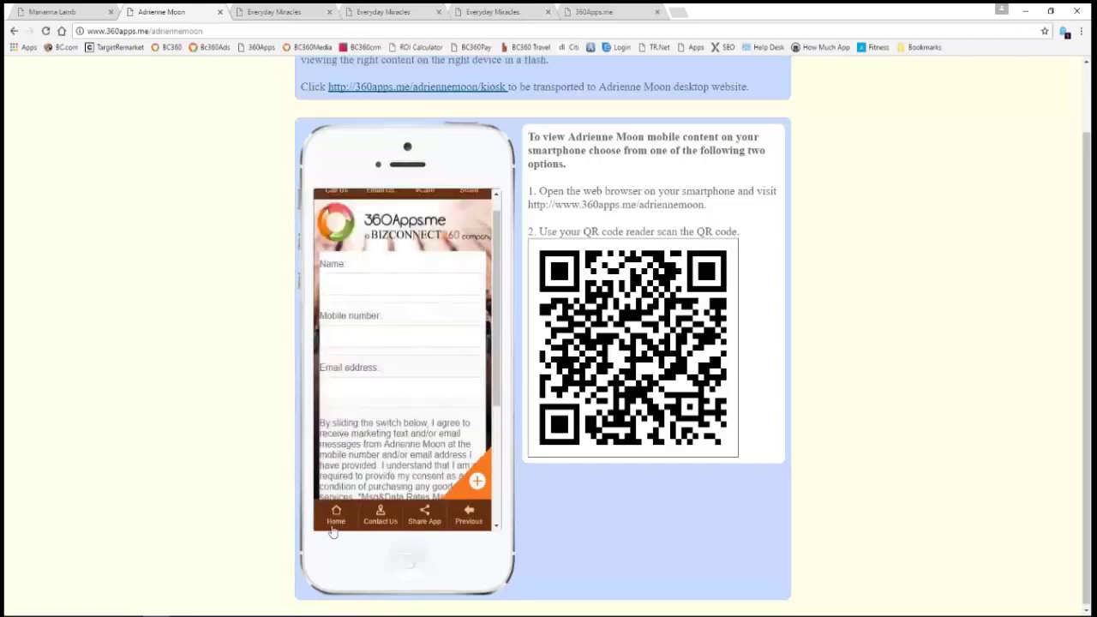
{"action": "left_click", "coordinate": [336, 519]}
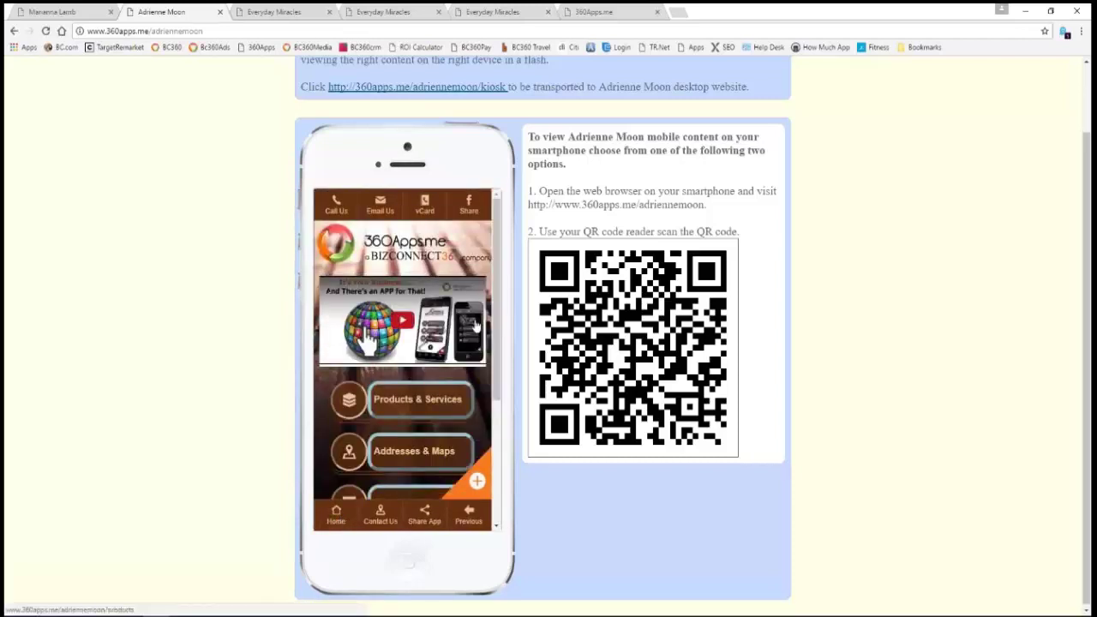
- Replay Scratch To Win to its winner form, then move to the Everyday Miracles preview
{"action": "left_click_drag", "start_coordinate": [493, 317], "coordinate": [493, 418]}
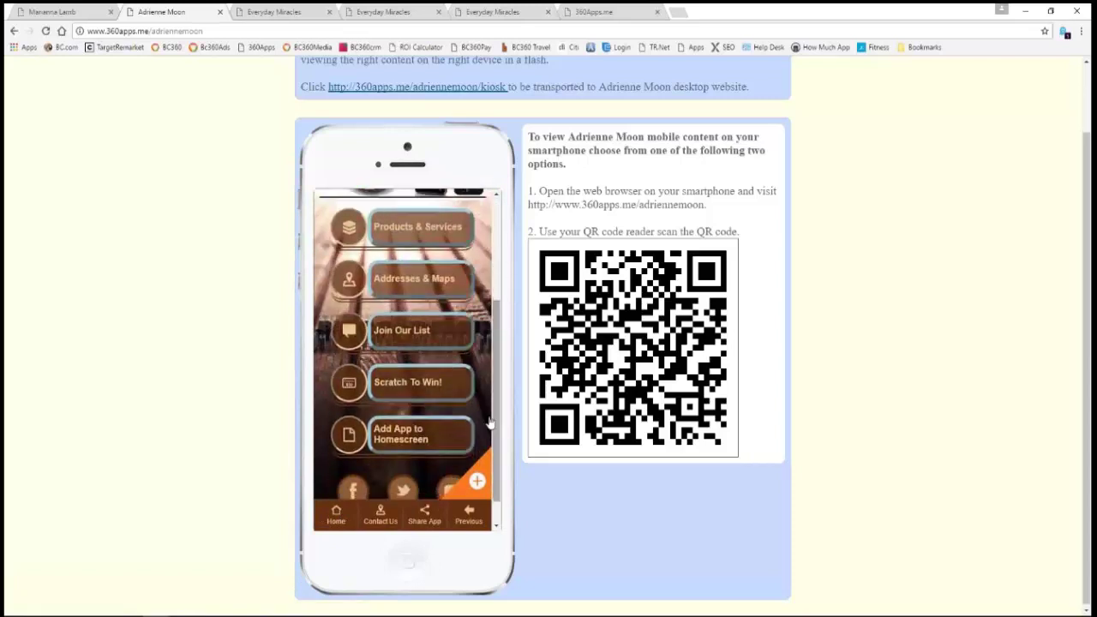
{"action": "left_click", "coordinate": [414, 387]}
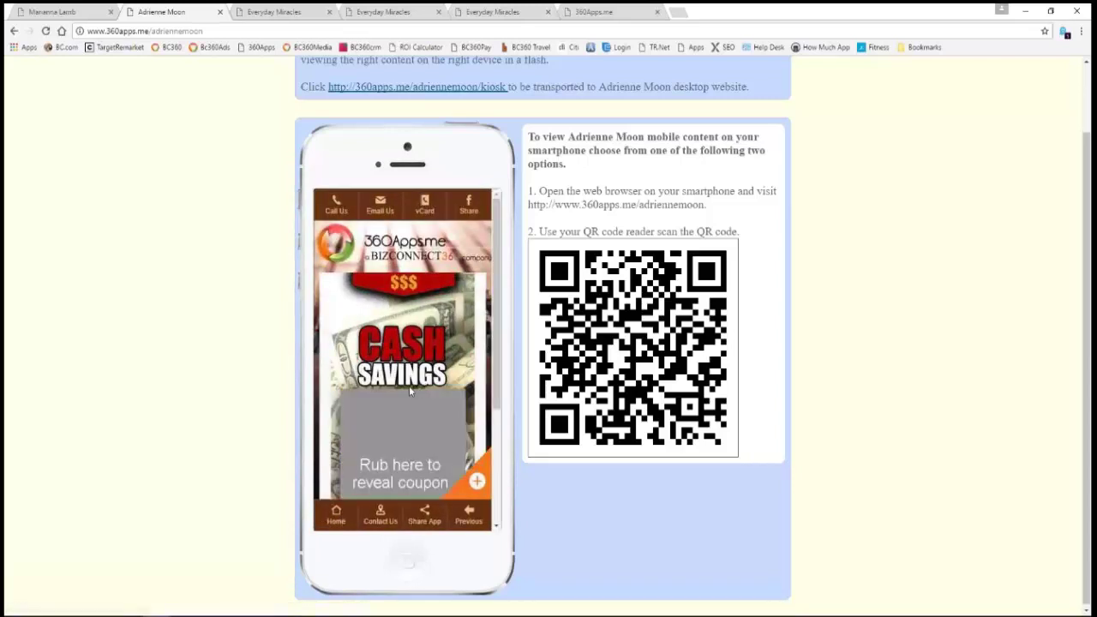
{"action": "scroll", "coordinate": [408, 391], "scroll_direction": "down", "scroll_amount": 1}
{"action": "mouse_move", "coordinate": [385, 343]}
{"action": "left_mouse_down"}
{"action": "mouse_move", "coordinate": [360, 361]}
{"action": "mouse_move", "coordinate": [396, 354]}
{"action": "mouse_move", "coordinate": [393, 374]}
{"action": "mouse_move", "coordinate": [455, 417]}
{"action": "mouse_move", "coordinate": [445, 488]}
{"action": "mouse_move", "coordinate": [448, 478]}
{"action": "mouse_move", "coordinate": [356, 470]}
{"action": "mouse_move", "coordinate": [372, 417]}
{"action": "left_mouse_up"}
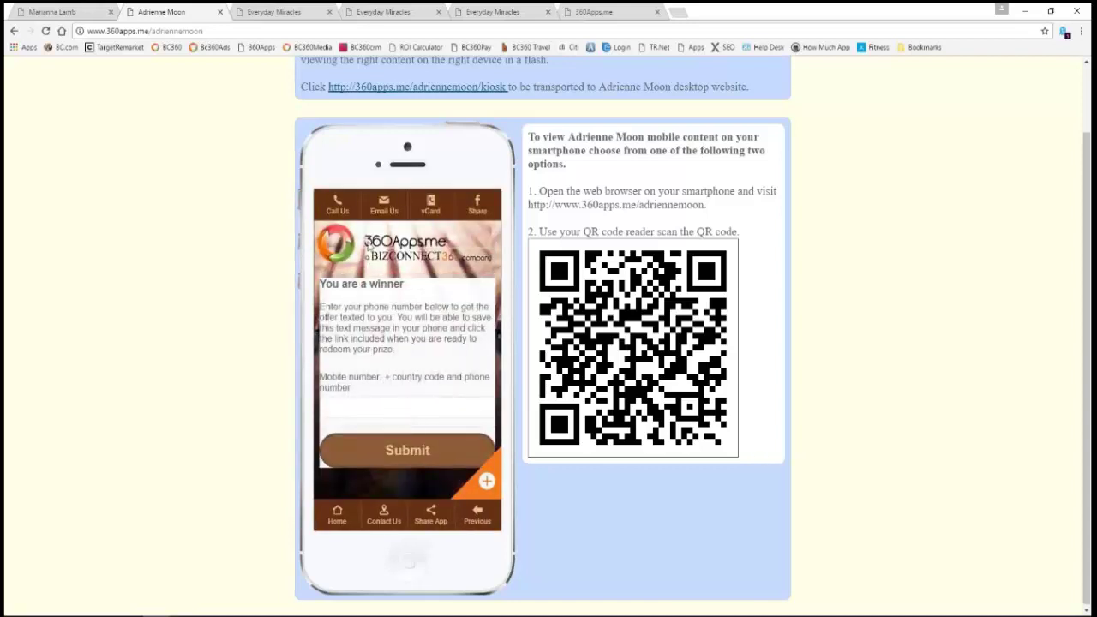
{"action": "left_click", "coordinate": [266, 12]}
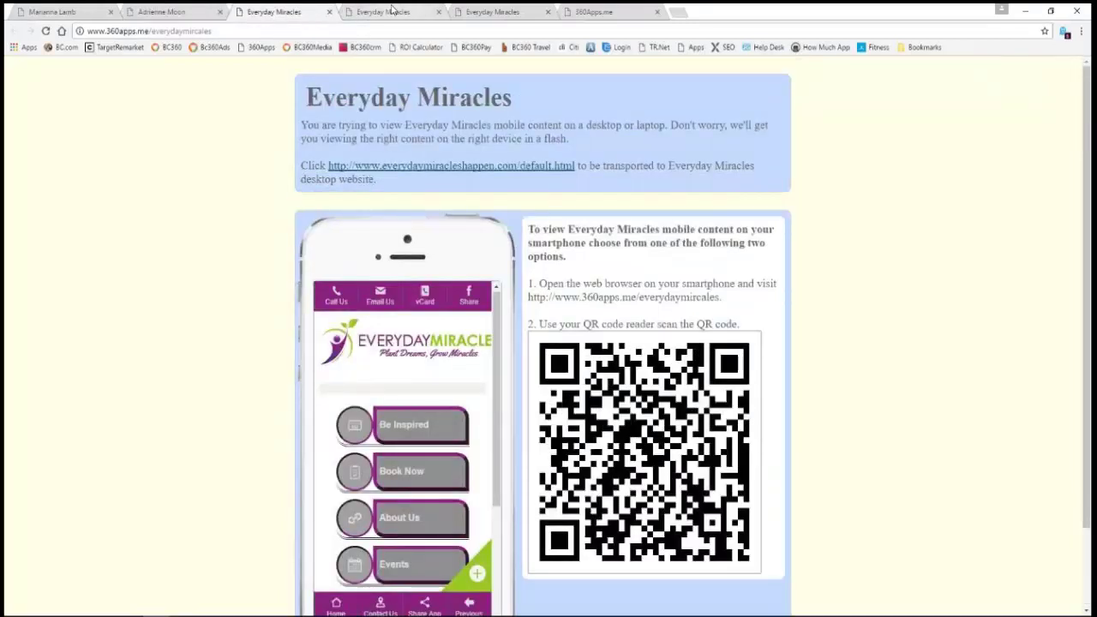
- On the Everyday Miracles kiosk page, enter a mobile number on the keypad
{"action": "left_click", "coordinate": [392, 10]}
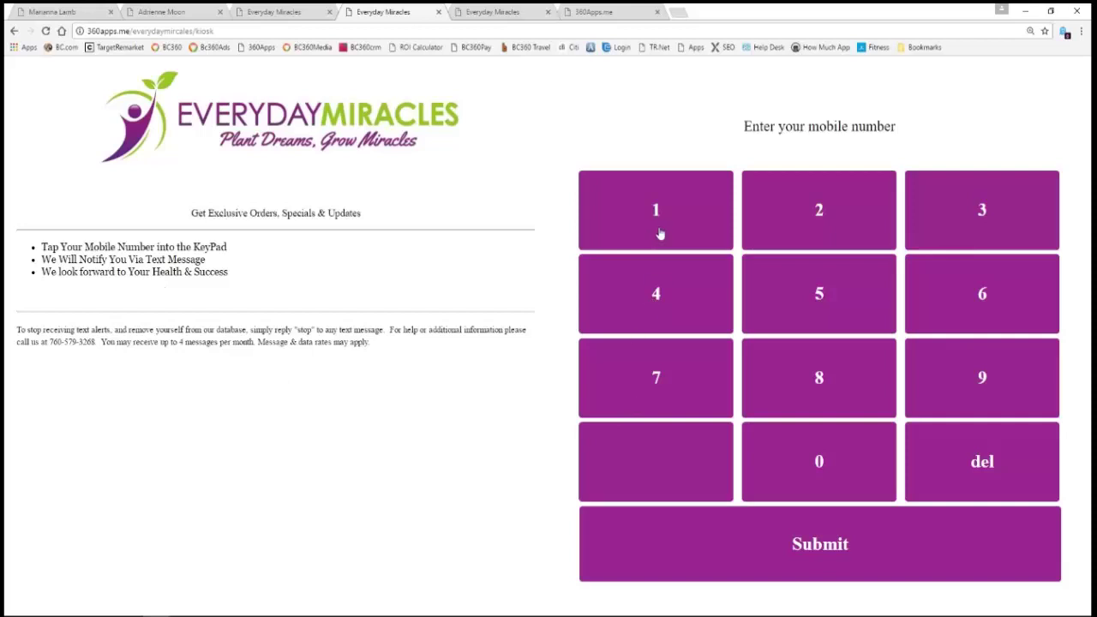
{"action": "left_click", "coordinate": [678, 380]}
{"action": "left_click", "coordinate": [670, 234]}
{"action": "left_click", "coordinate": [677, 312]}
{"action": "left_click", "coordinate": [1038, 202]}
{"action": "left_click", "coordinate": [1039, 202]}
{"action": "left_click", "coordinate": [1016, 308]}
{"action": "left_click", "coordinate": [649, 231]}
{"action": "left_click", "coordinate": [656, 370]}
{"action": "left_click", "coordinate": [656, 370]}
{"action": "left_click", "coordinate": [666, 232]}
- Submit the number to register, then reset the kiosk to its empty keypad
{"action": "left_click", "coordinate": [836, 544]}
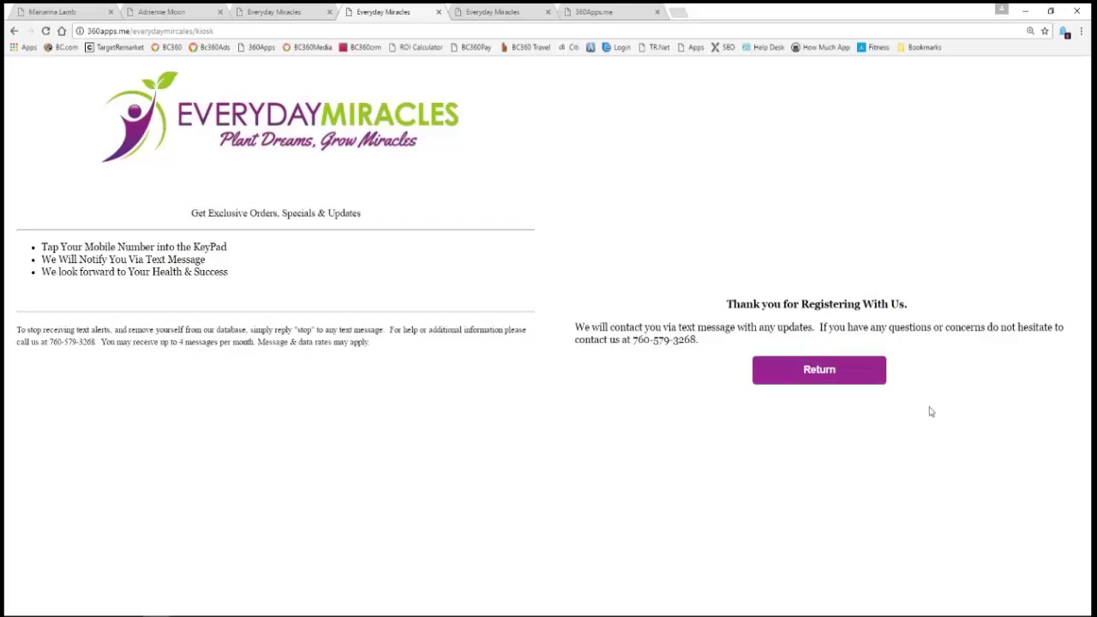
{"action": "left_click", "coordinate": [839, 377]}
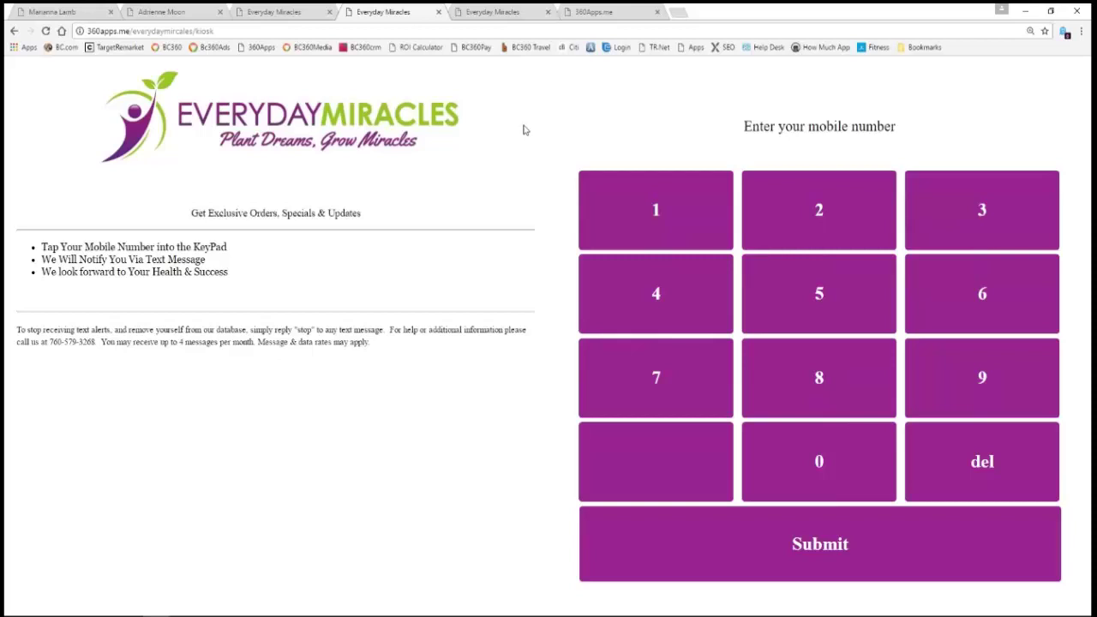
{"action": "left_click", "coordinate": [504, 13]}
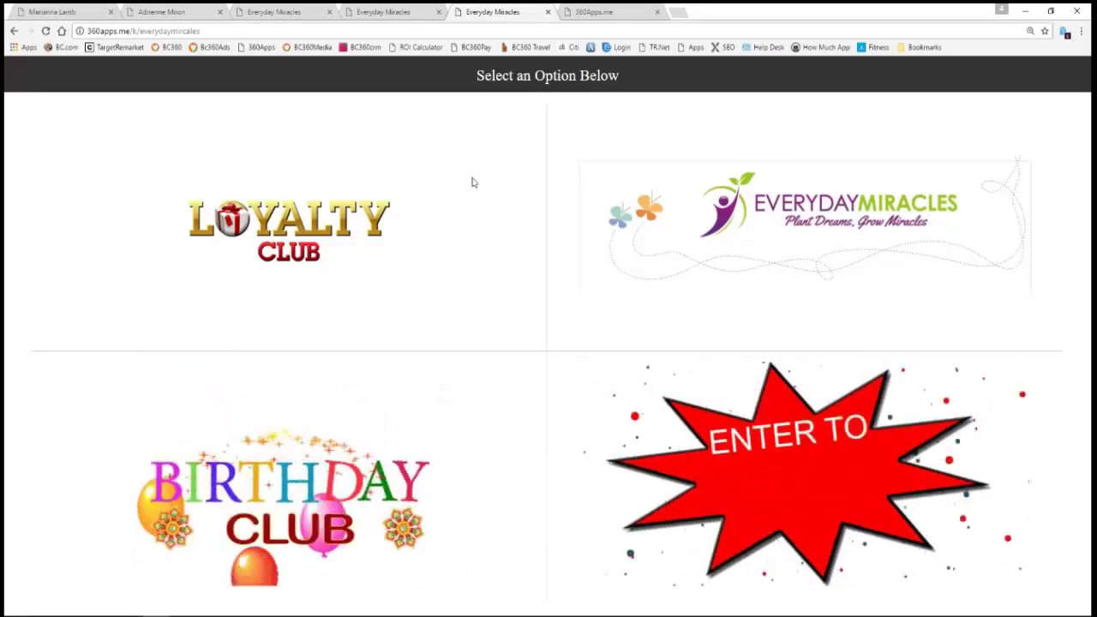
- Preview the Loyalty Club page offering a free Sound Therapy Session after 10 check-ins
{"action": "left_click", "coordinate": [288, 234]}
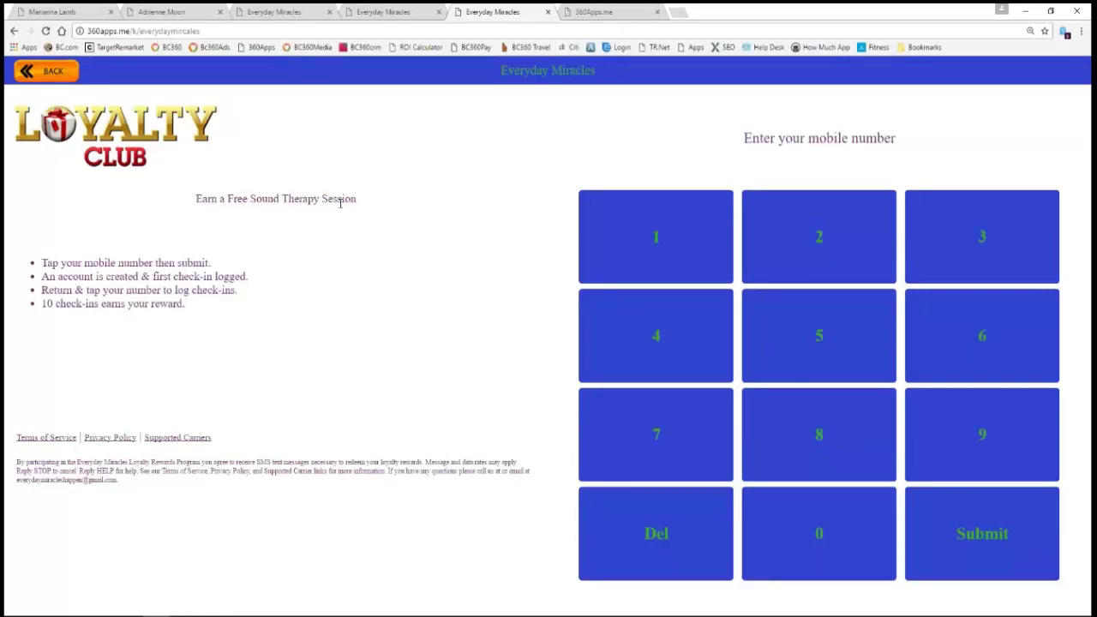
{"action": "left_click", "coordinate": [37, 73]}
- Preview the Everyday Miracles offers and Birthday Club sign-up pages from the kiosk menu
{"action": "left_click", "coordinate": [859, 214]}
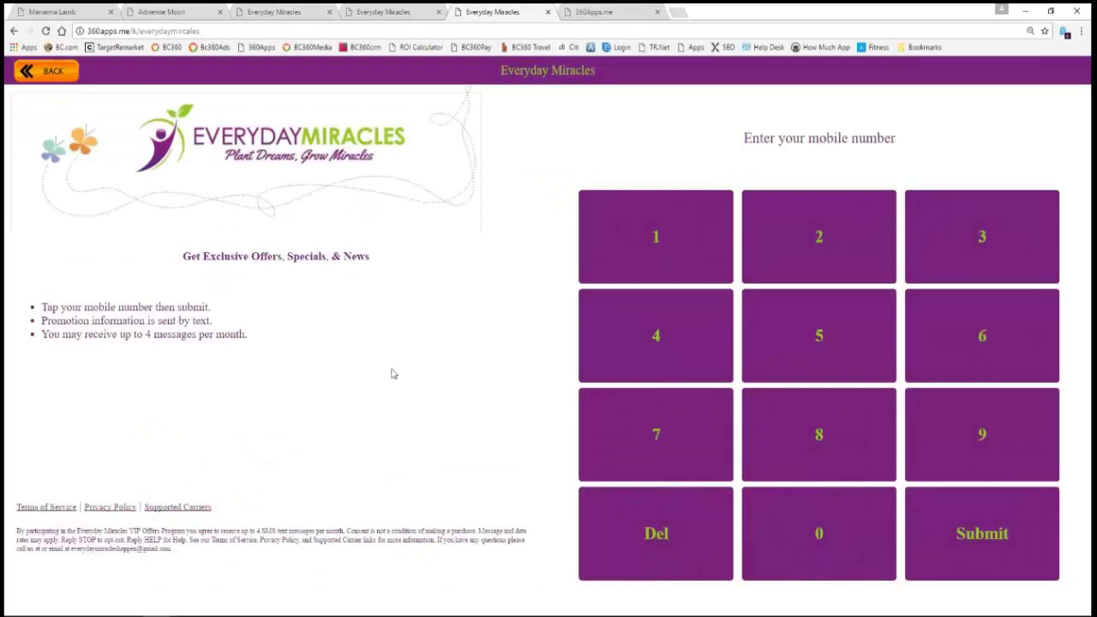
{"action": "left_click", "coordinate": [52, 74]}
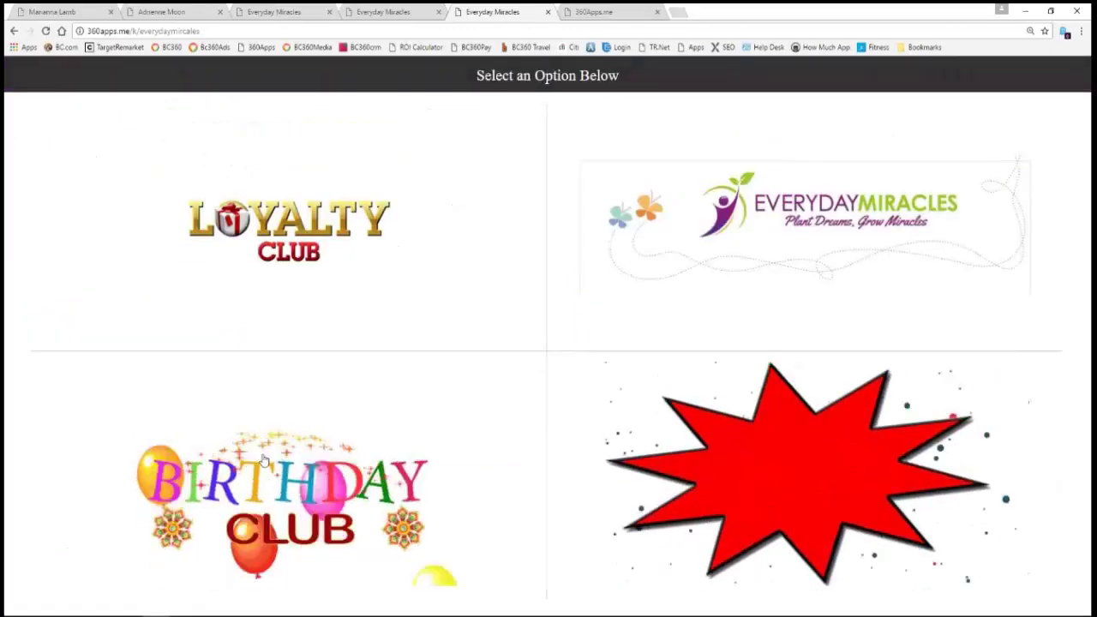
{"action": "left_click", "coordinate": [303, 521]}
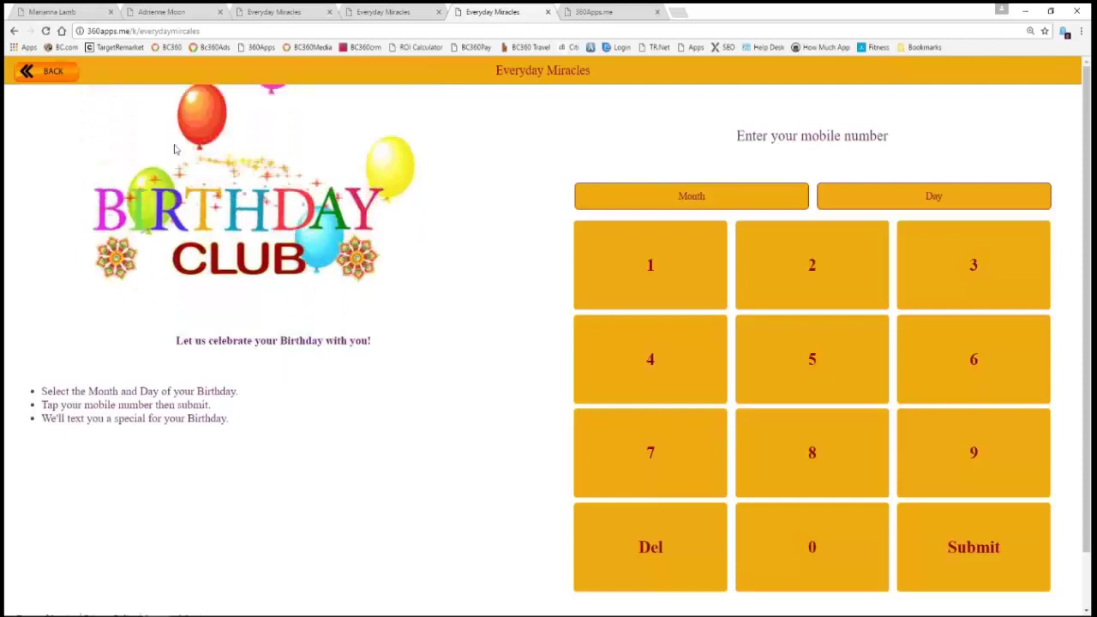
{"action": "left_click", "coordinate": [47, 74]}
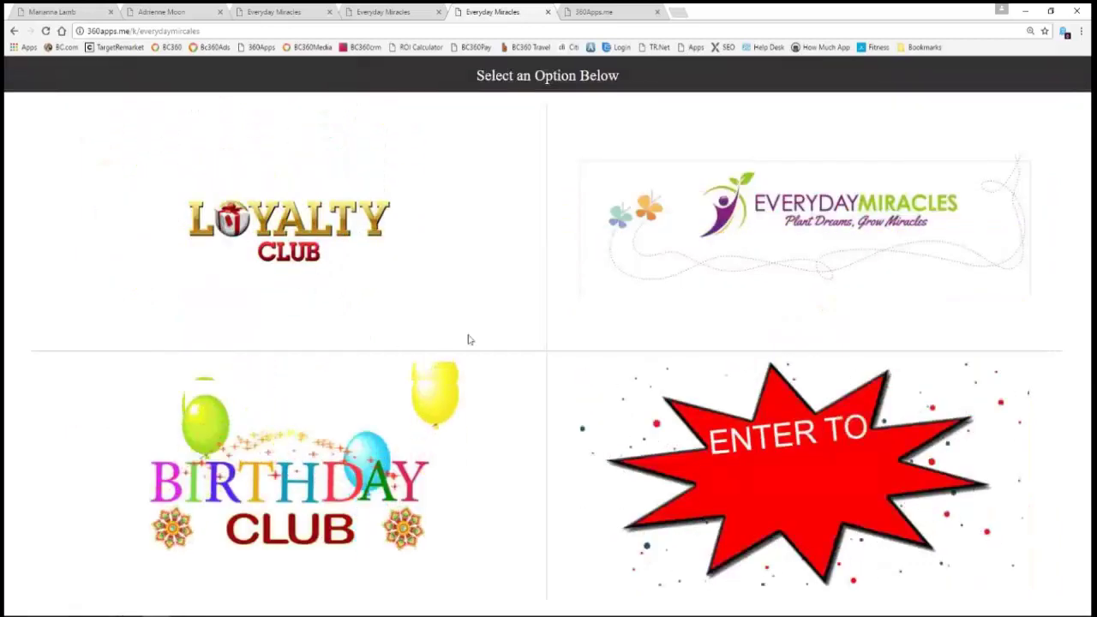
- Preview the sweepstakes and Loyalty Club pages, then go to the 360Apps.me homepage
{"action": "left_click", "coordinate": [777, 487]}
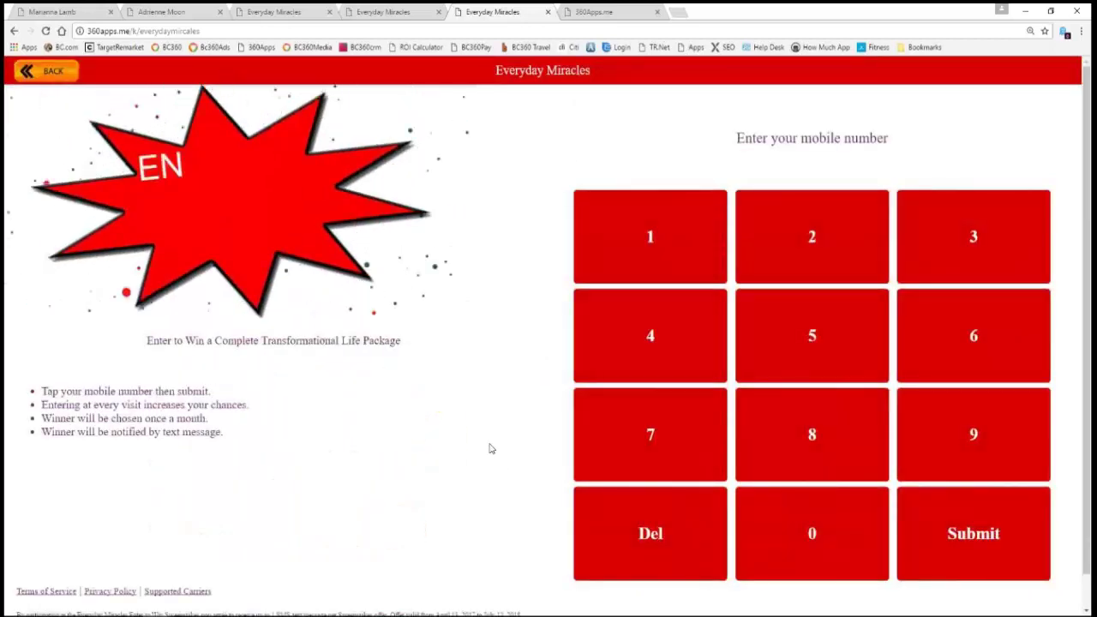
{"action": "left_click", "coordinate": [85, 74]}
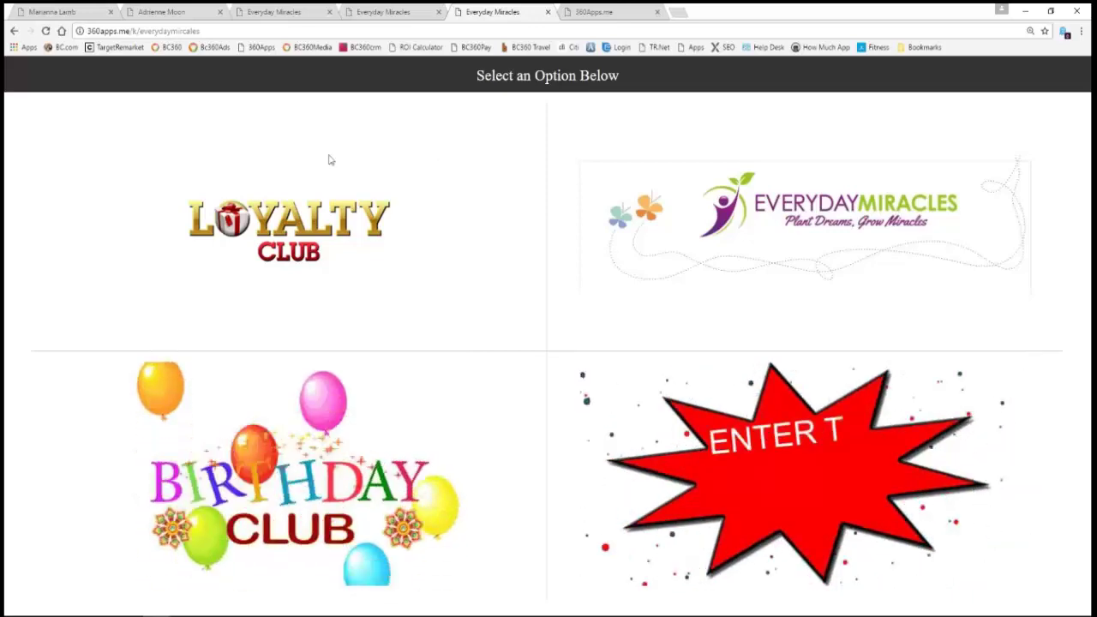
{"action": "left_click", "coordinate": [296, 232]}
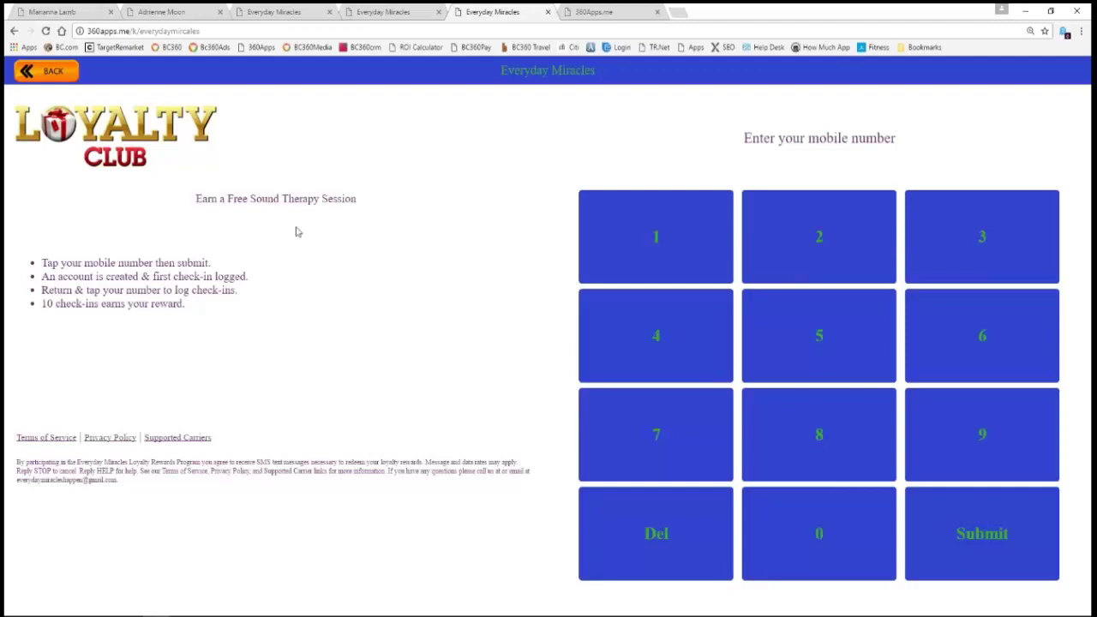
{"action": "left_click", "coordinate": [54, 72]}
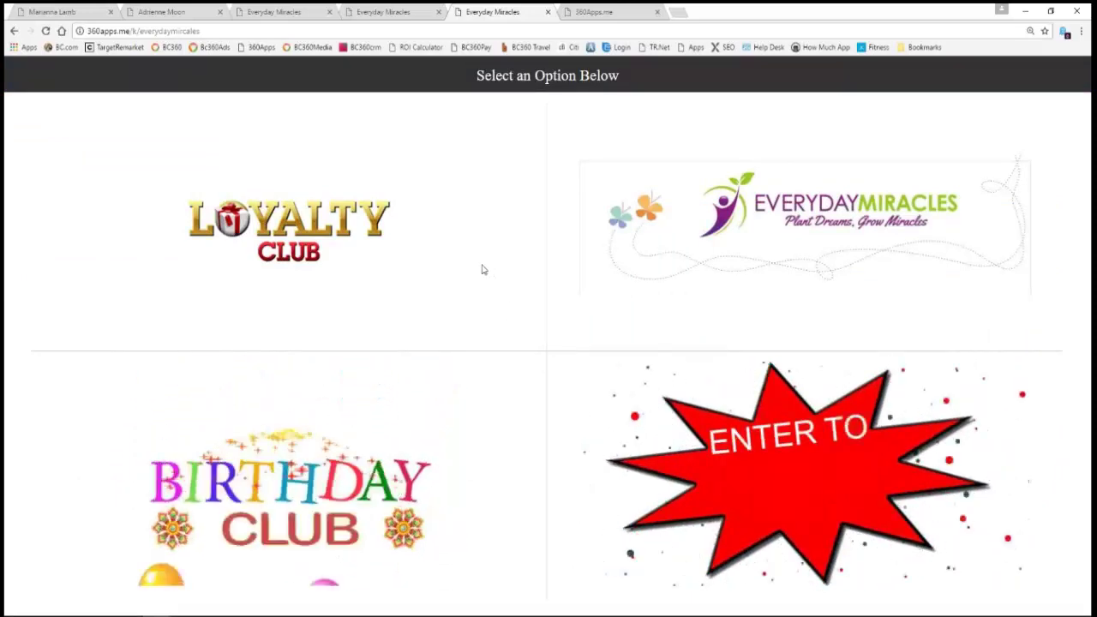
{"action": "left_click", "coordinate": [600, 12]}
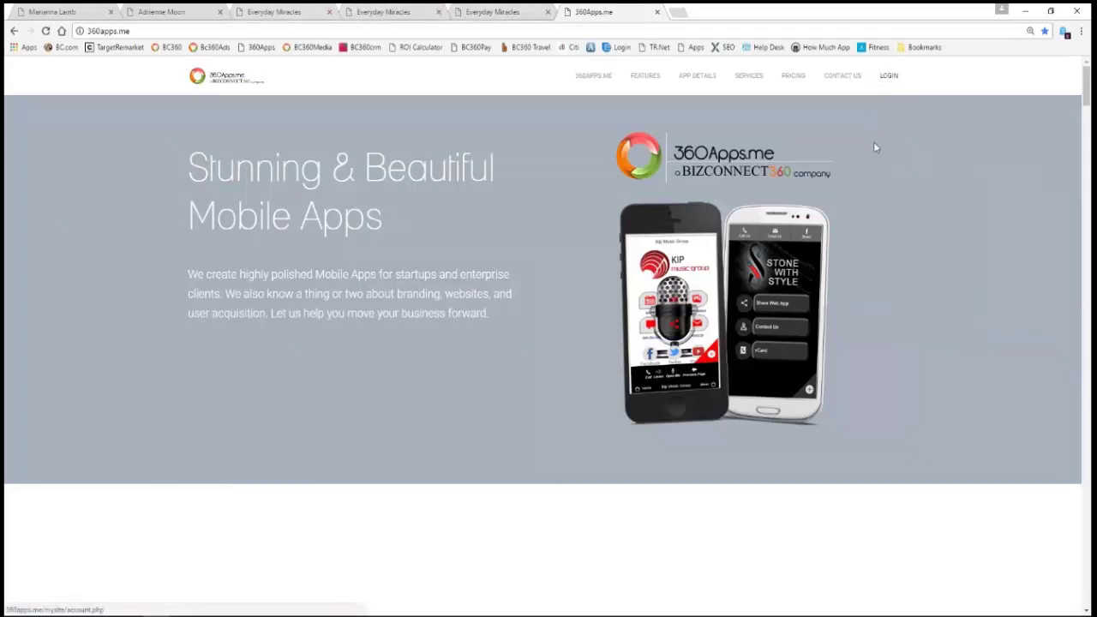
- Sign in to the 360Apps.me member account with the account username and password
{"action": "left_click", "coordinate": [889, 76]}
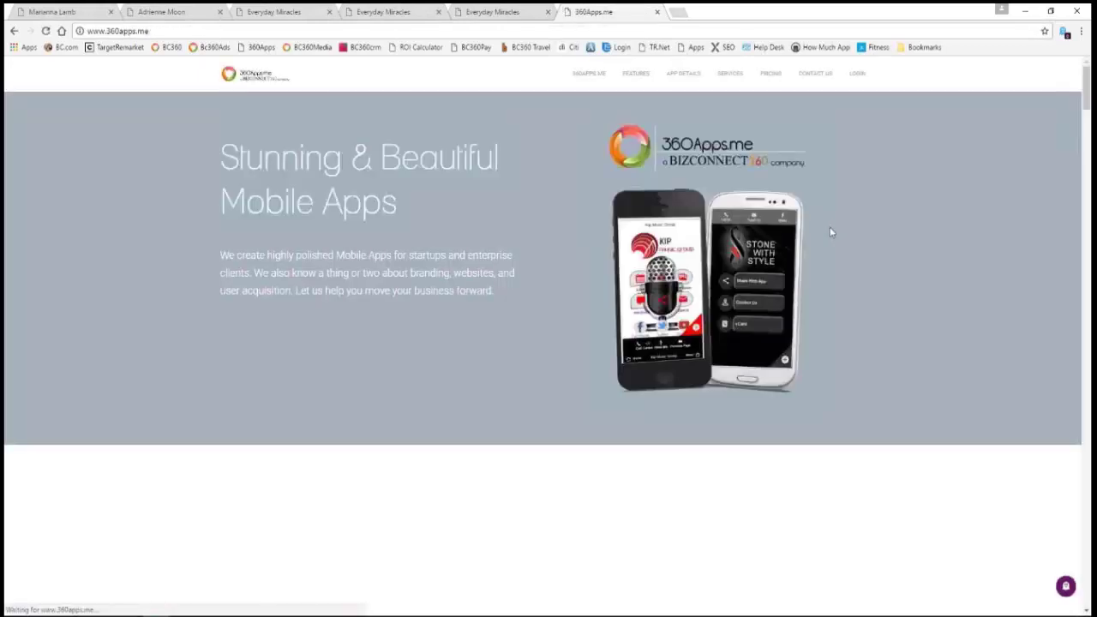
{"action": "left_click", "coordinate": [858, 80]}
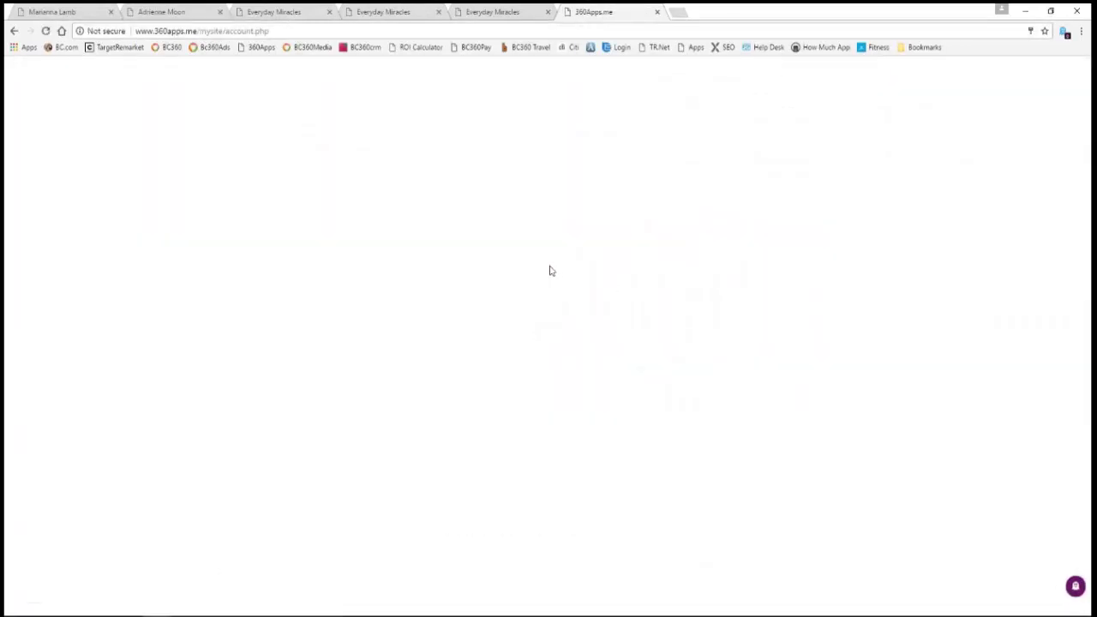
{"action": "double_click", "coordinate": [450, 206]}
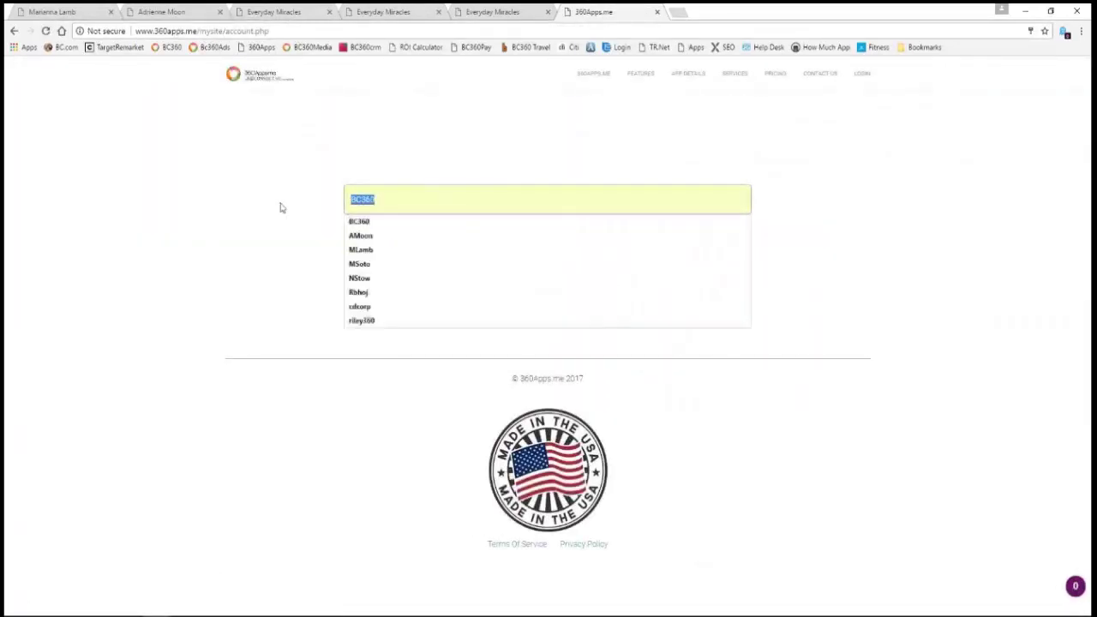
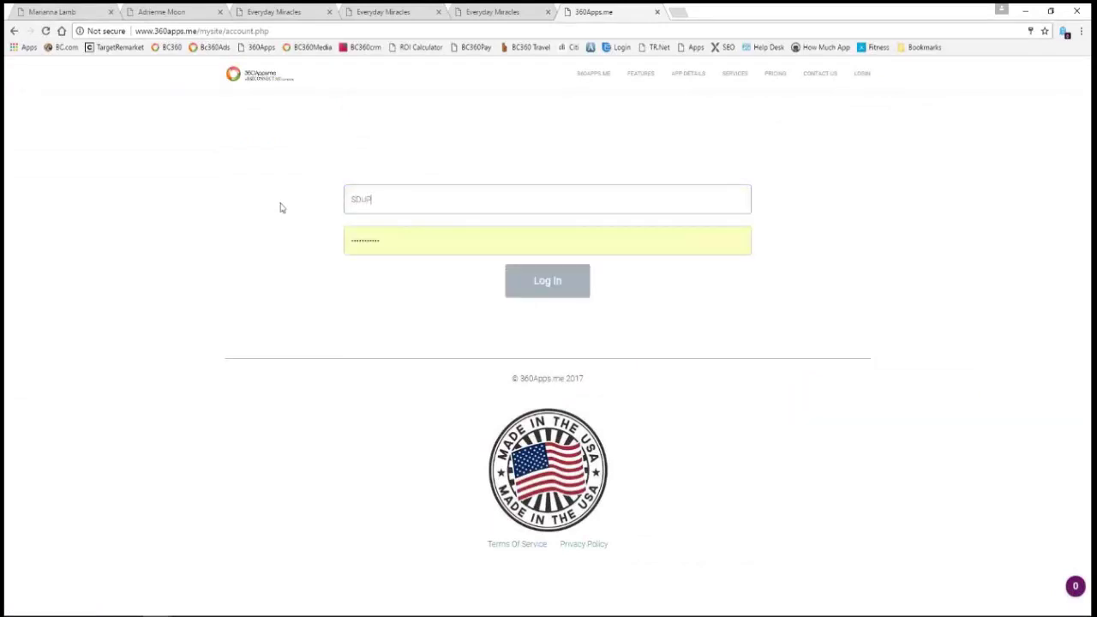
{"action": "key", "text": "Tab"}
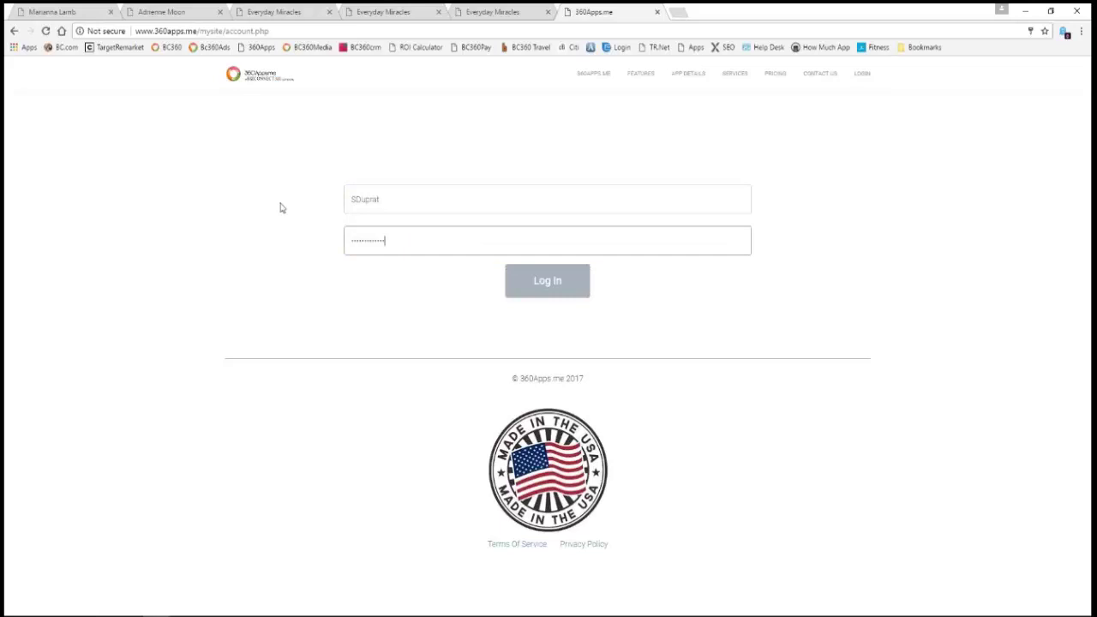
{"action": "left_click", "coordinate": [545, 286]}
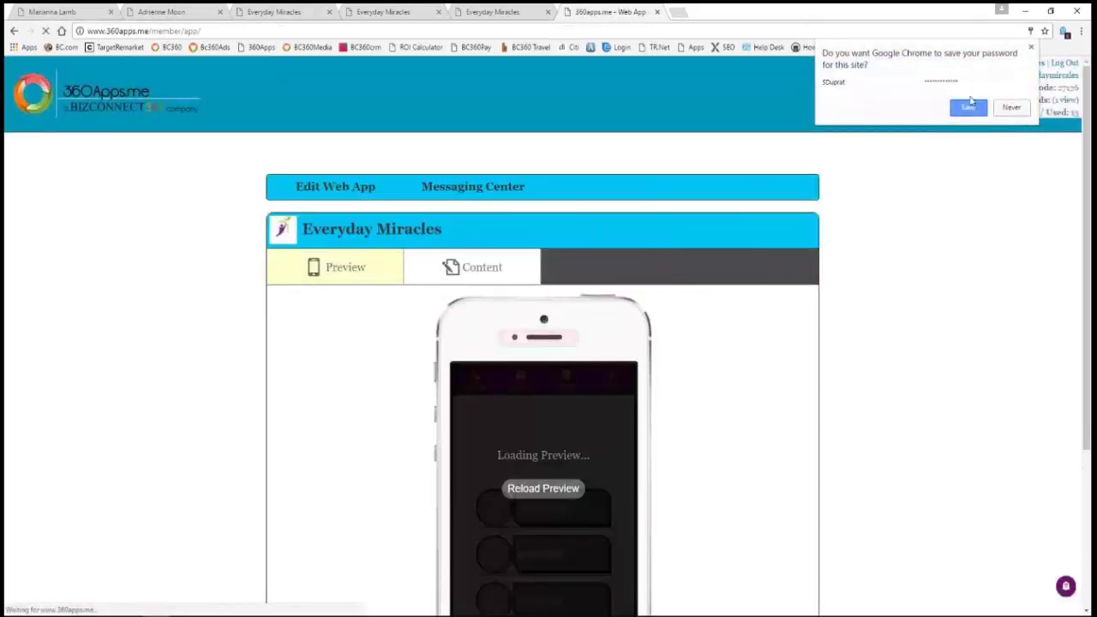
{"action": "scroll", "coordinate": [934, 376], "scroll_direction": "down", "scroll_amount": 3}
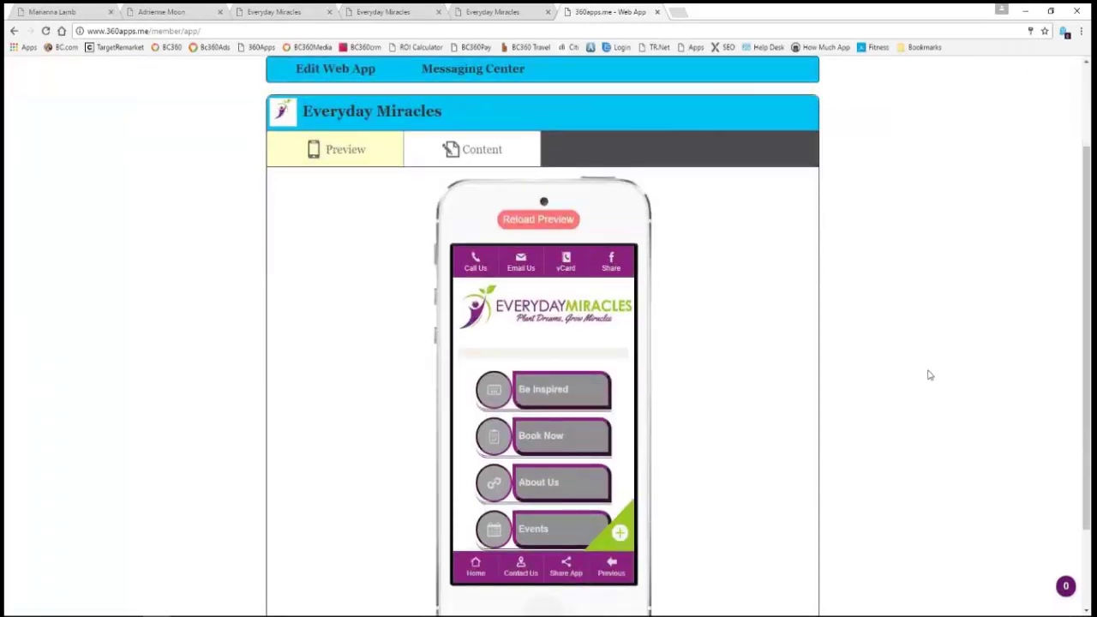
{"action": "scroll", "coordinate": [922, 372], "scroll_direction": "up", "scroll_amount": 2}
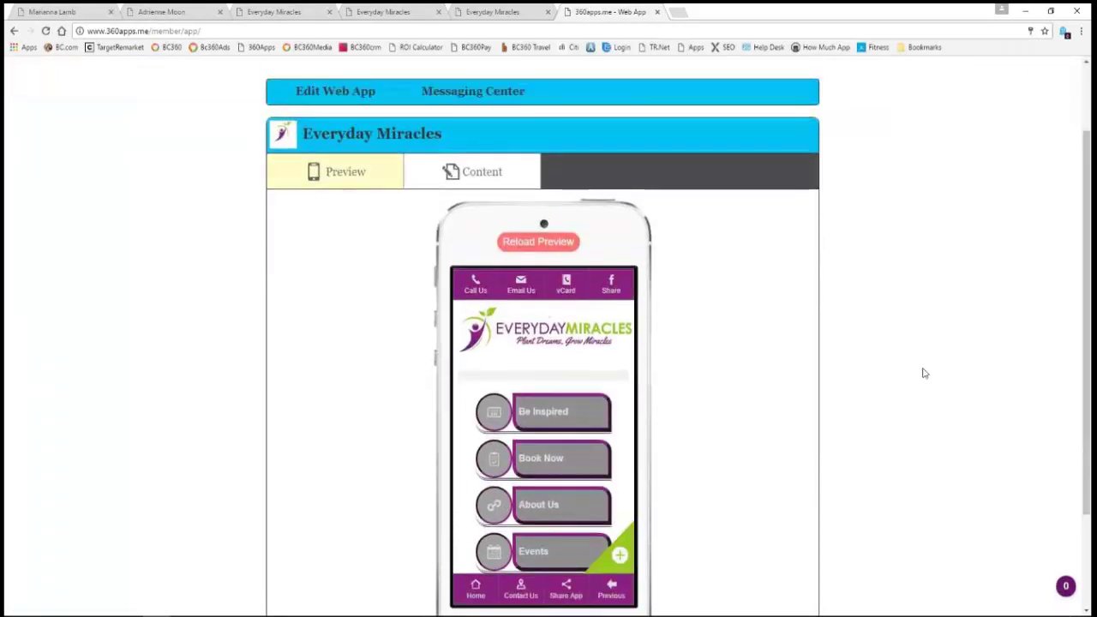
- Compose a text to all text subscribers: 'Here's wishing All Dad's a Very Happy Father's Day. 50% Off all treatment.'
{"action": "mouse_move", "coordinate": [467, 130]}
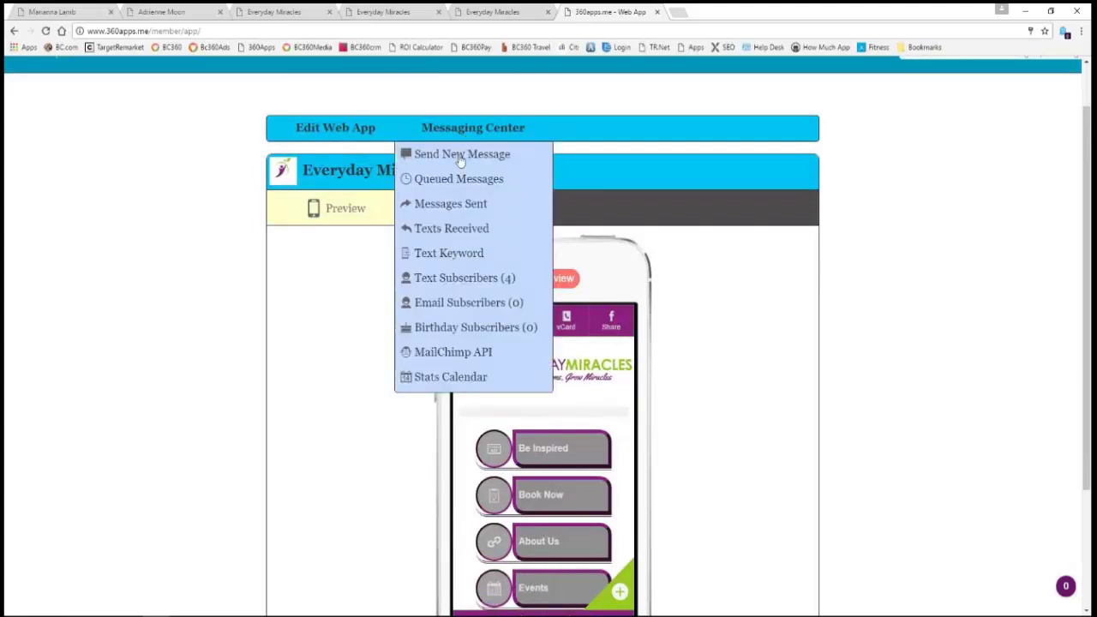
{"action": "left_click", "coordinate": [420, 152]}
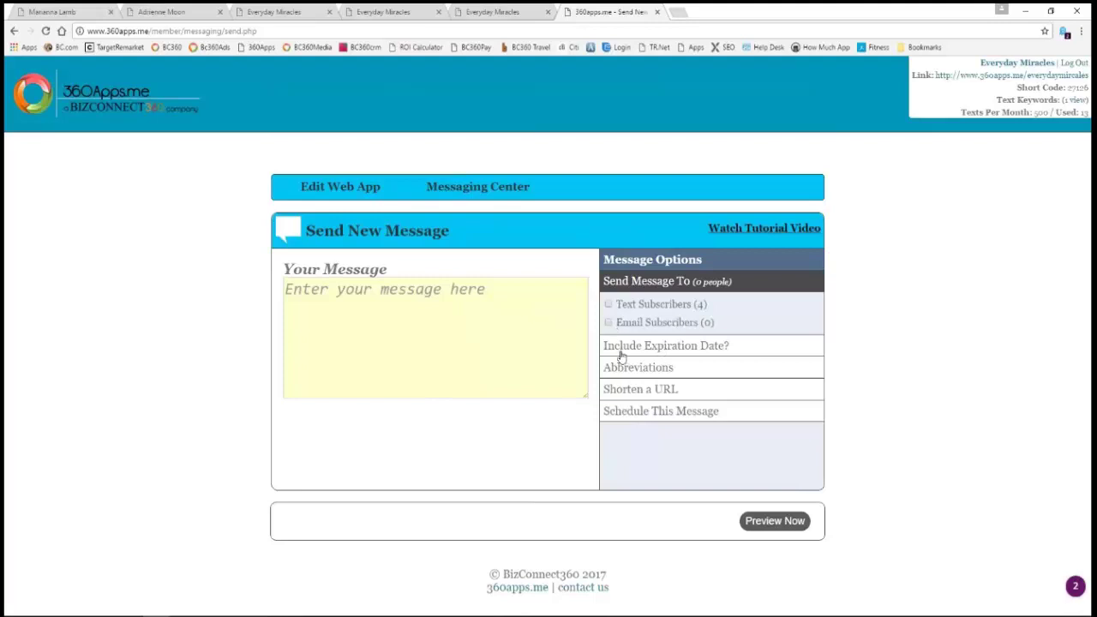
{"action": "left_click", "coordinate": [609, 305]}
{"action": "triple_click", "coordinate": [640, 304]}
{"action": "left_click", "coordinate": [517, 326]}
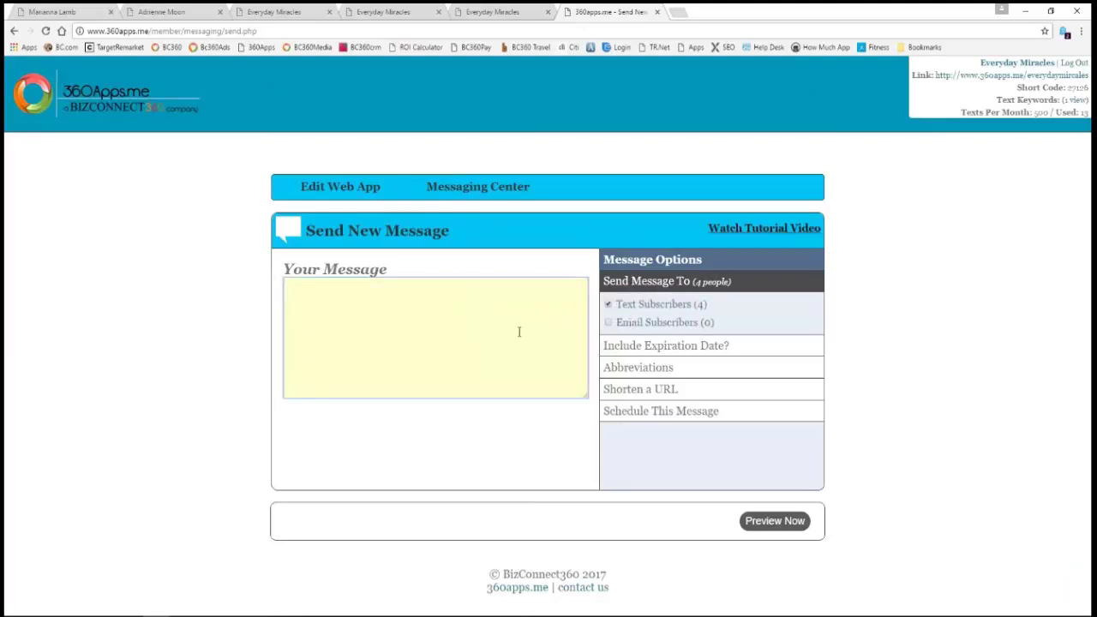
{"action": "type", "text": "Here's woshing All Dad's"}
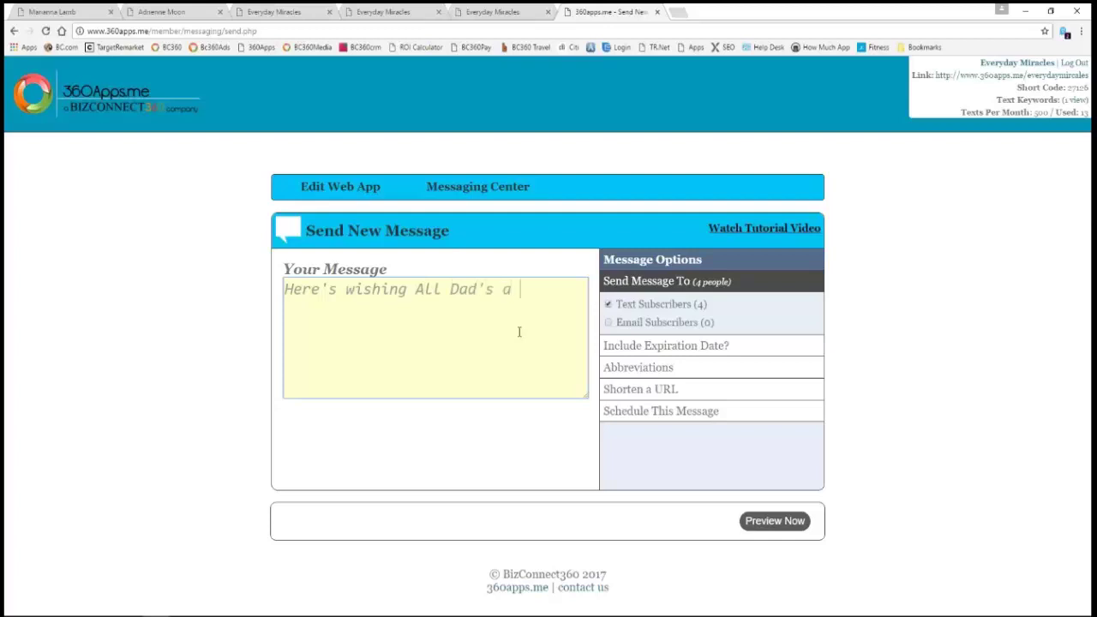
{"action": "type", "text": "appy Father's D"}
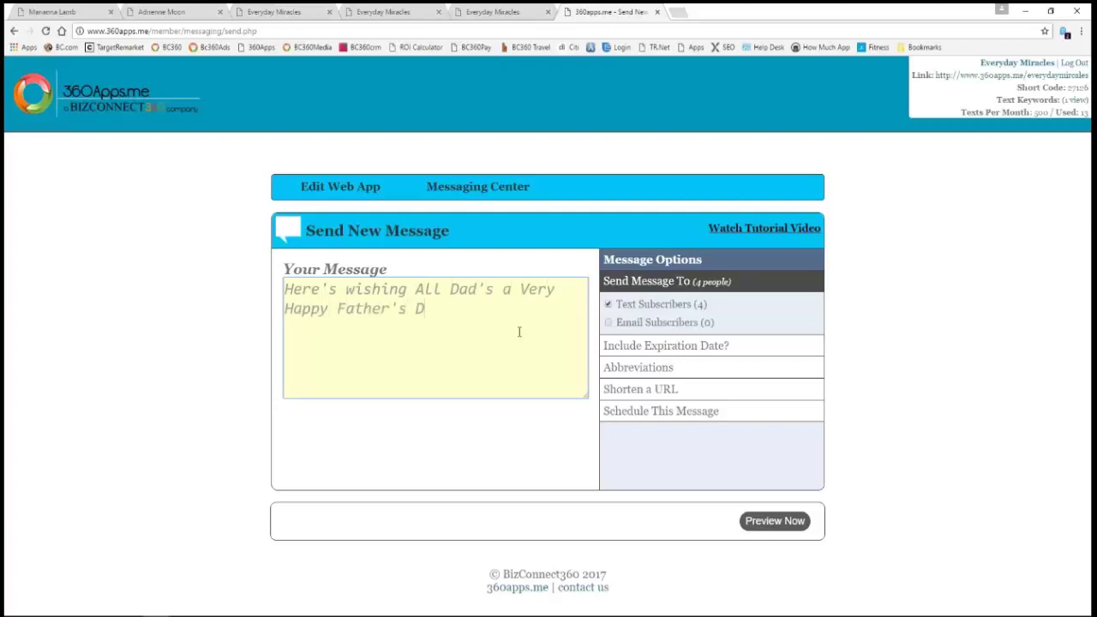
{"action": "type", "text": "ay. 50% Off all treatment."}
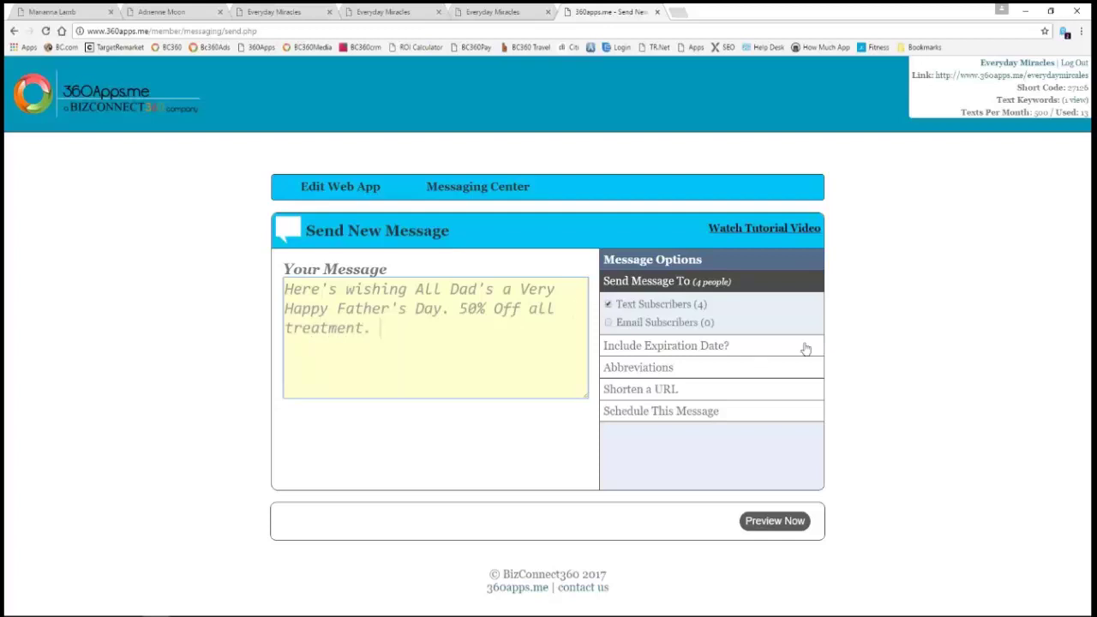
- Try adding email subscribers, dismiss the no-subscribers notice, and enable the expiration date option
{"action": "left_click", "coordinate": [608, 323]}
{"action": "left_click", "coordinate": [620, 363]}
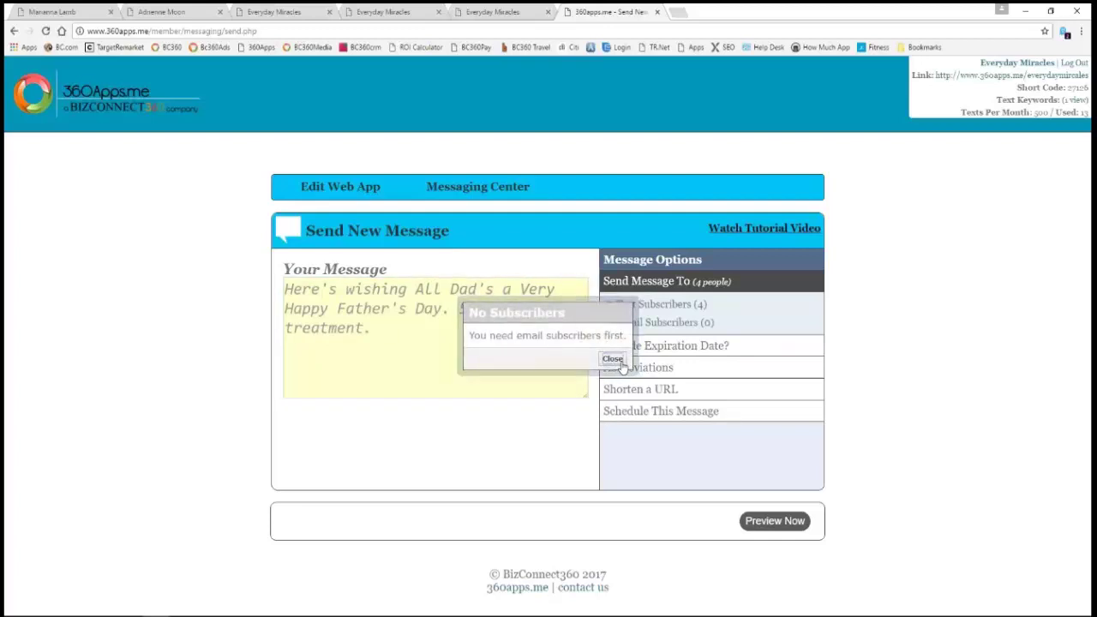
{"action": "left_click", "coordinate": [665, 346]}
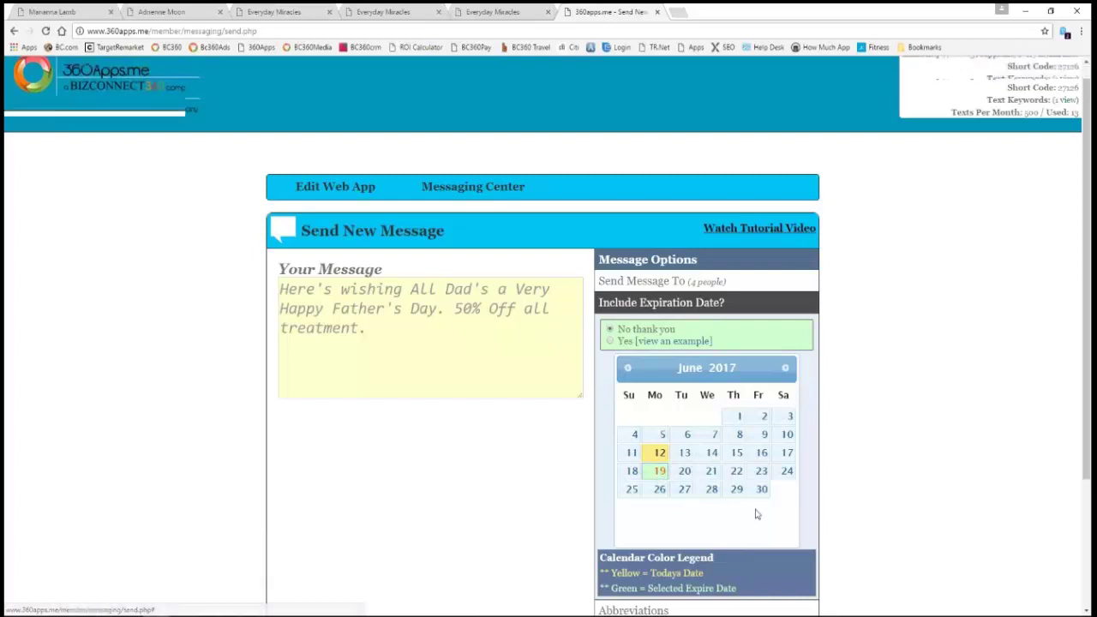
- Look over the expiration calendar and Abbreviations list, then expand the Shorten a URL form
{"action": "scroll", "coordinate": [737, 505], "scroll_direction": "down", "scroll_amount": 2}
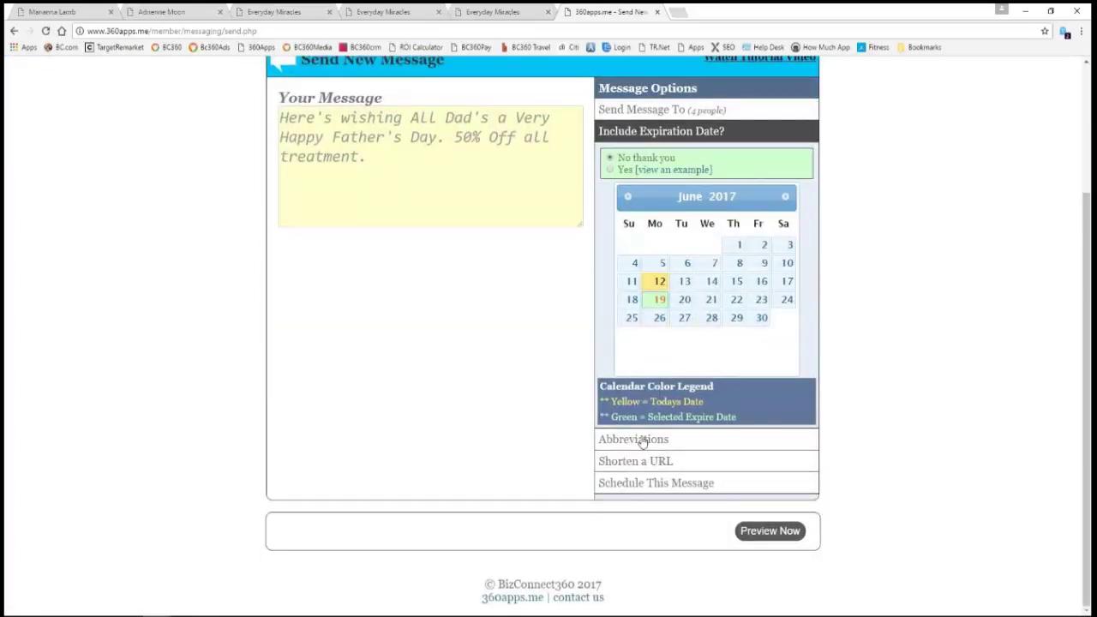
{"action": "left_click", "coordinate": [642, 439]}
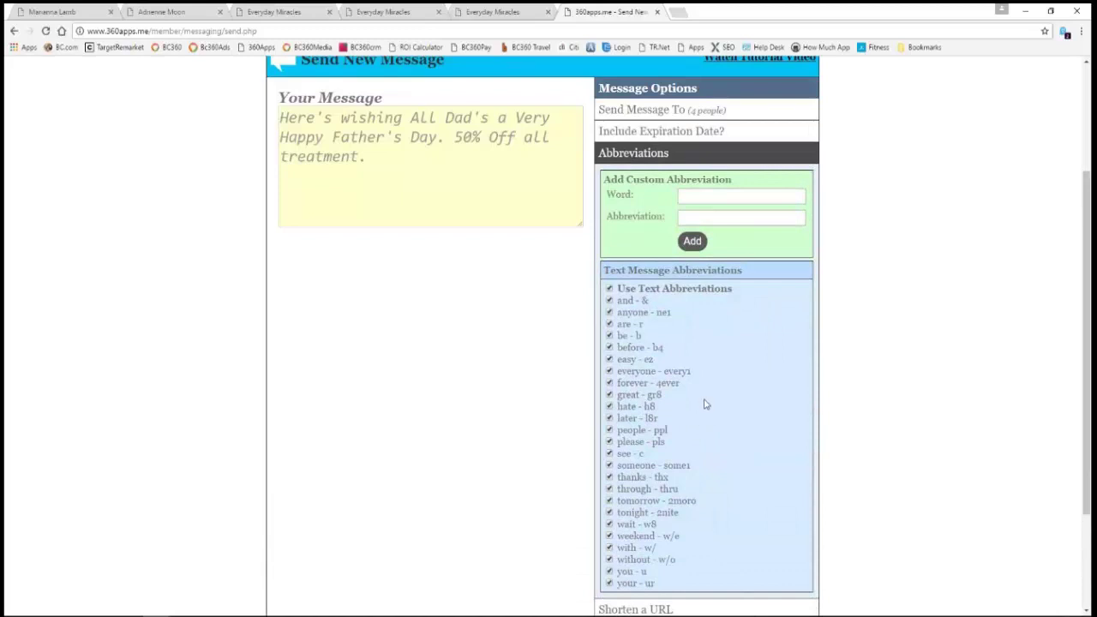
{"action": "scroll", "coordinate": [704, 403], "scroll_direction": "down", "scroll_amount": 1}
{"action": "scroll", "coordinate": [705, 403], "scroll_direction": "up", "scroll_amount": 1}
{"action": "scroll", "coordinate": [705, 409], "scroll_direction": "down", "scroll_amount": 2}
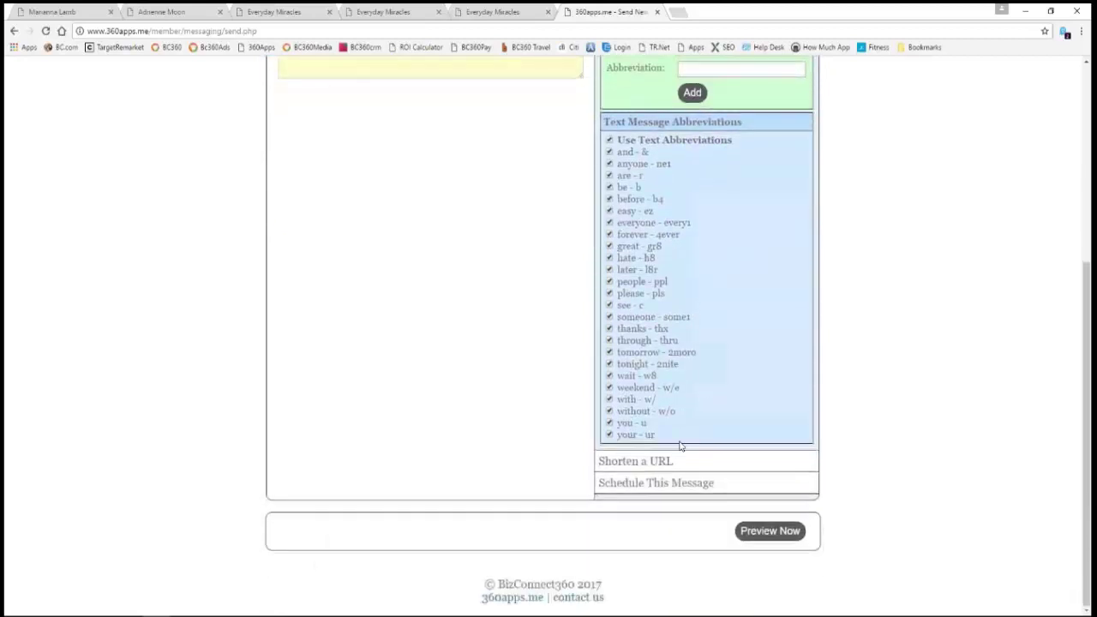
{"action": "left_click", "coordinate": [662, 461]}
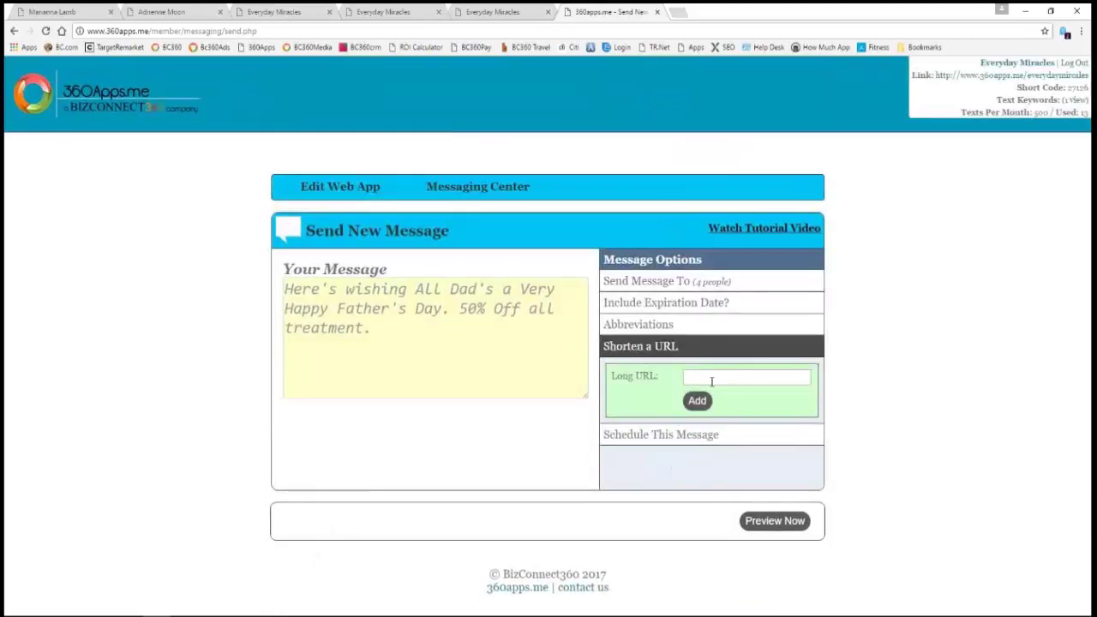
- Copy the full address of the Everyday Miracles kiosk mobile-number page
{"action": "left_click", "coordinate": [497, 12]}
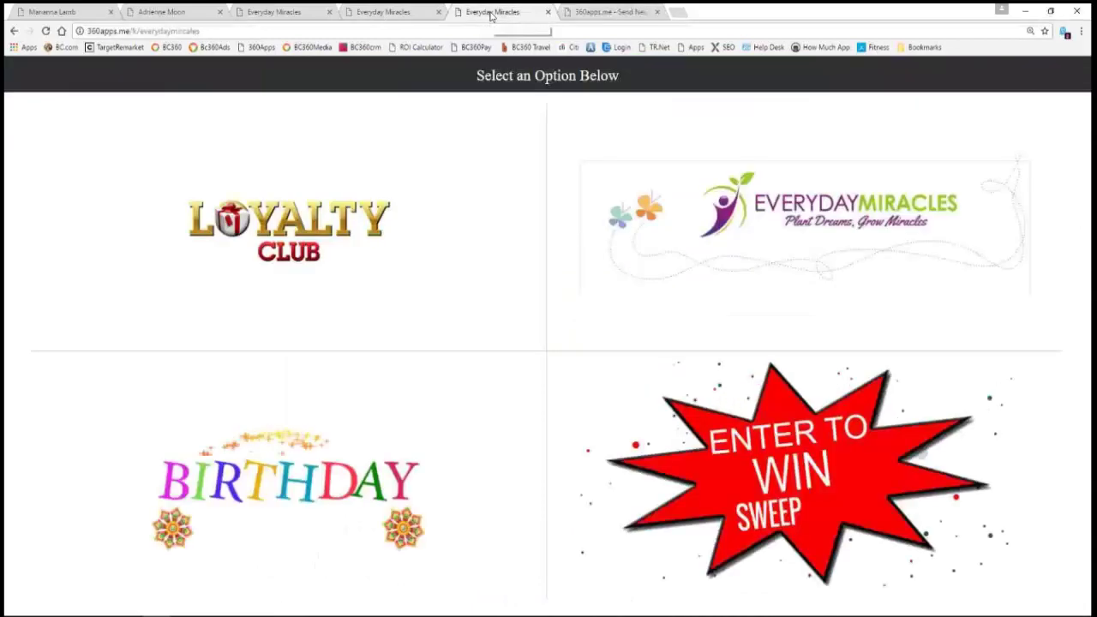
{"action": "left_click", "coordinate": [389, 12]}
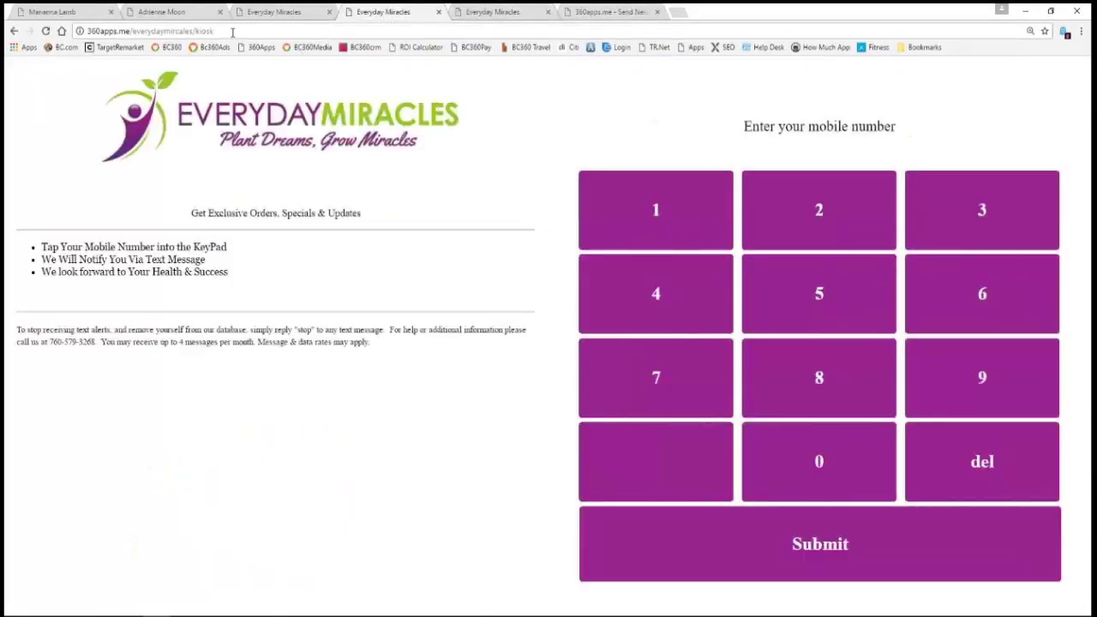
{"action": "left_click_drag", "start_coordinate": [232, 31], "coordinate": [85, 31]}
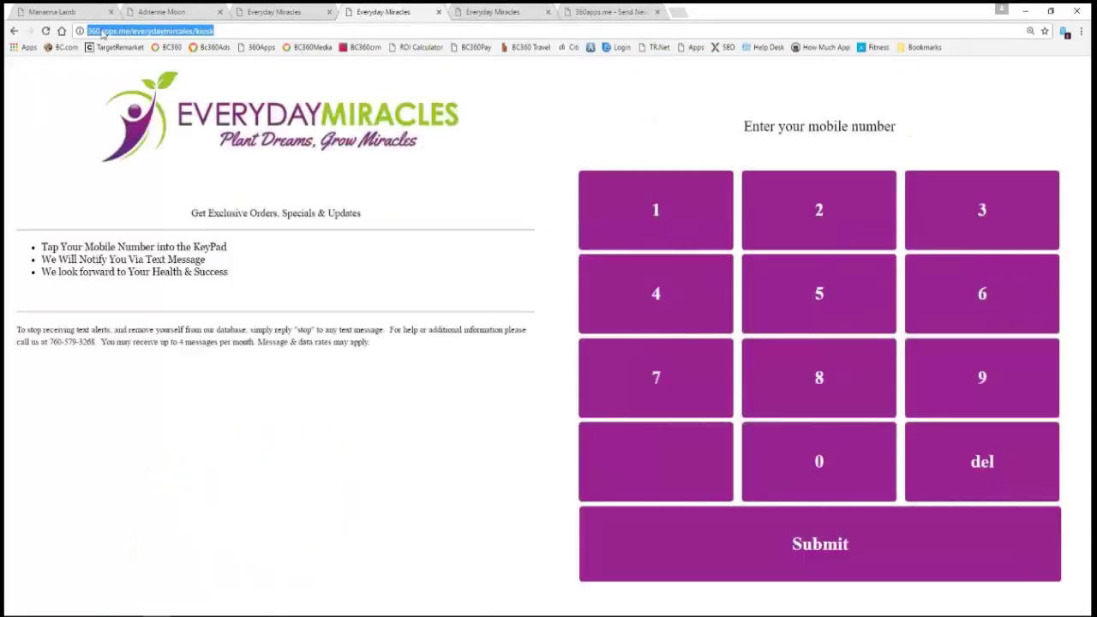
{"action": "right_click", "coordinate": [101, 32]}
{"action": "left_click", "coordinate": [131, 75]}
- Paste the kiosk address as the Long URL and create its short link
{"action": "left_click", "coordinate": [610, 12]}
{"action": "left_click", "coordinate": [738, 383]}
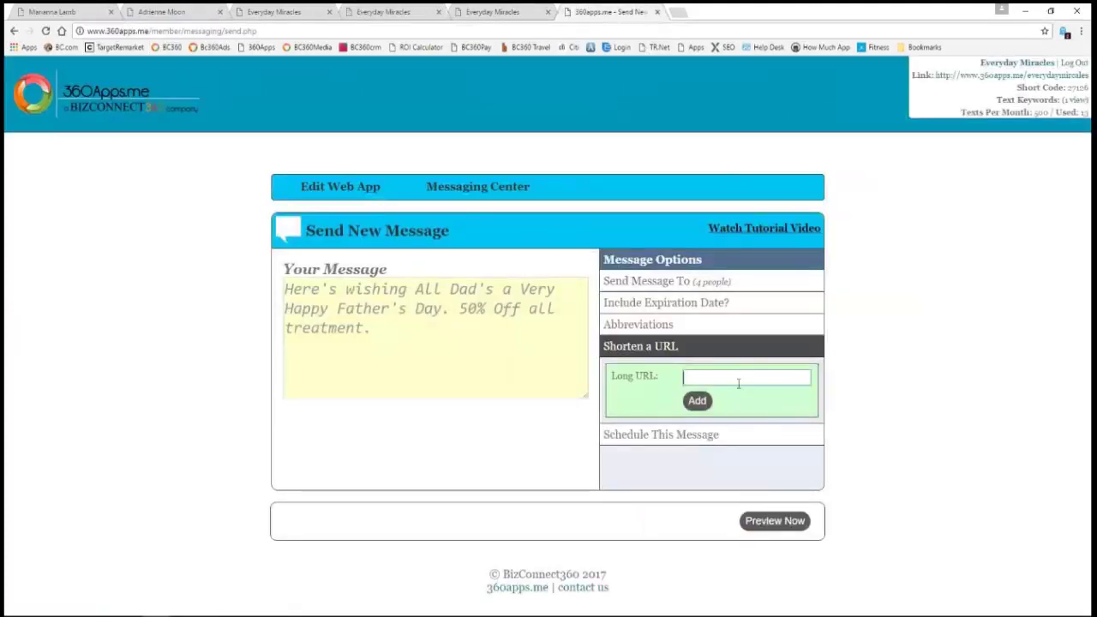
{"action": "right_click", "coordinate": [738, 383]}
{"action": "left_click", "coordinate": [773, 458]}
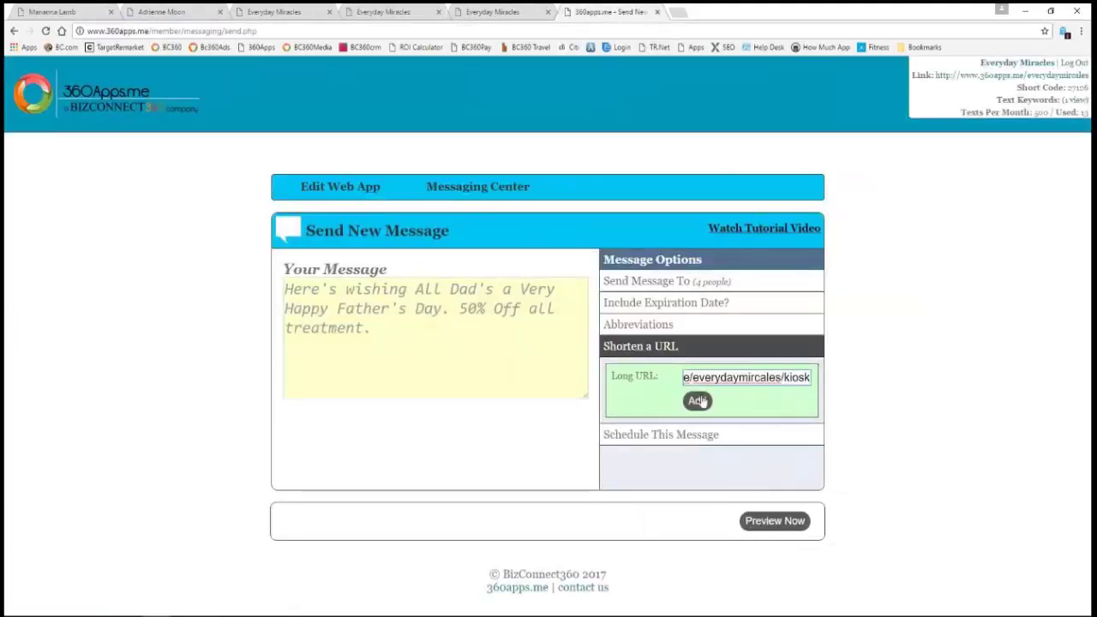
{"action": "left_click", "coordinate": [697, 401]}
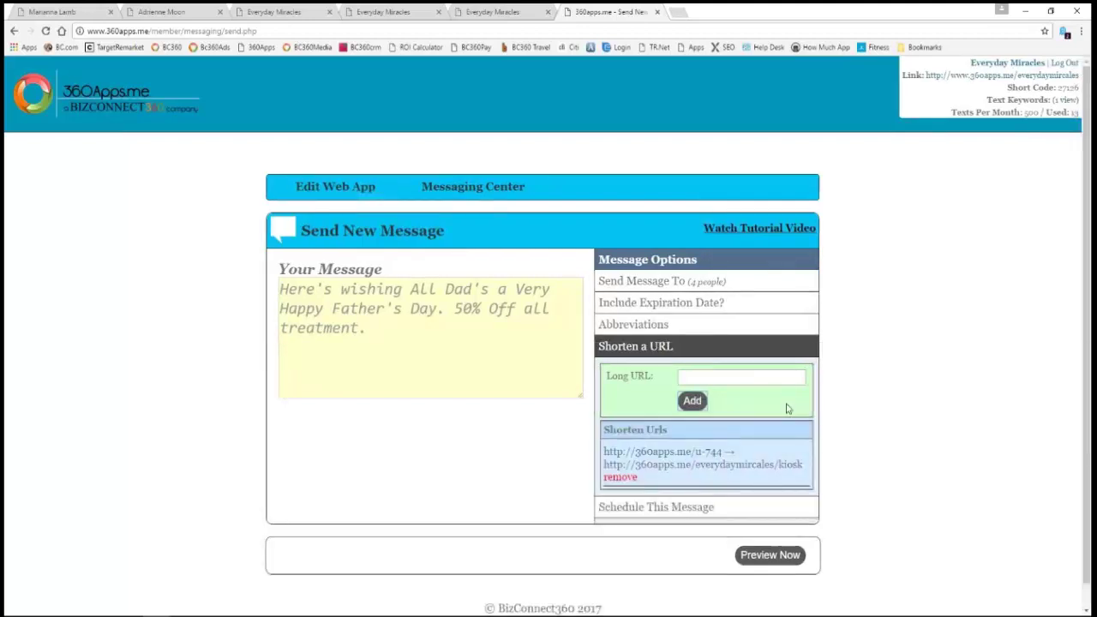
{"action": "triple_click", "coordinate": [750, 457]}
{"action": "right_click", "coordinate": [707, 457]}
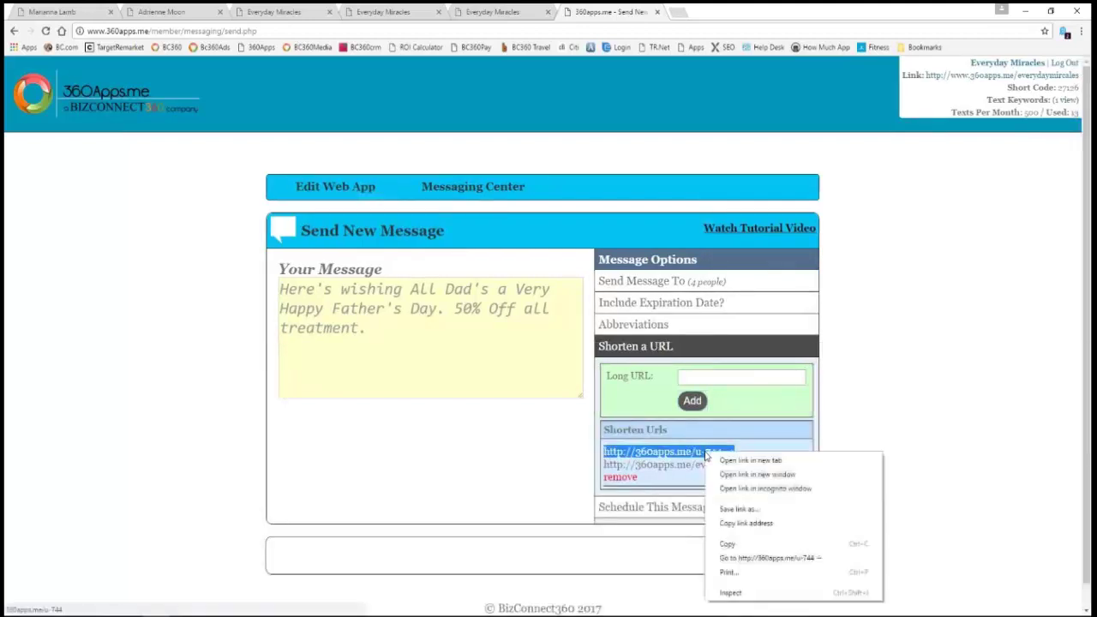
{"action": "left_click", "coordinate": [734, 542]}
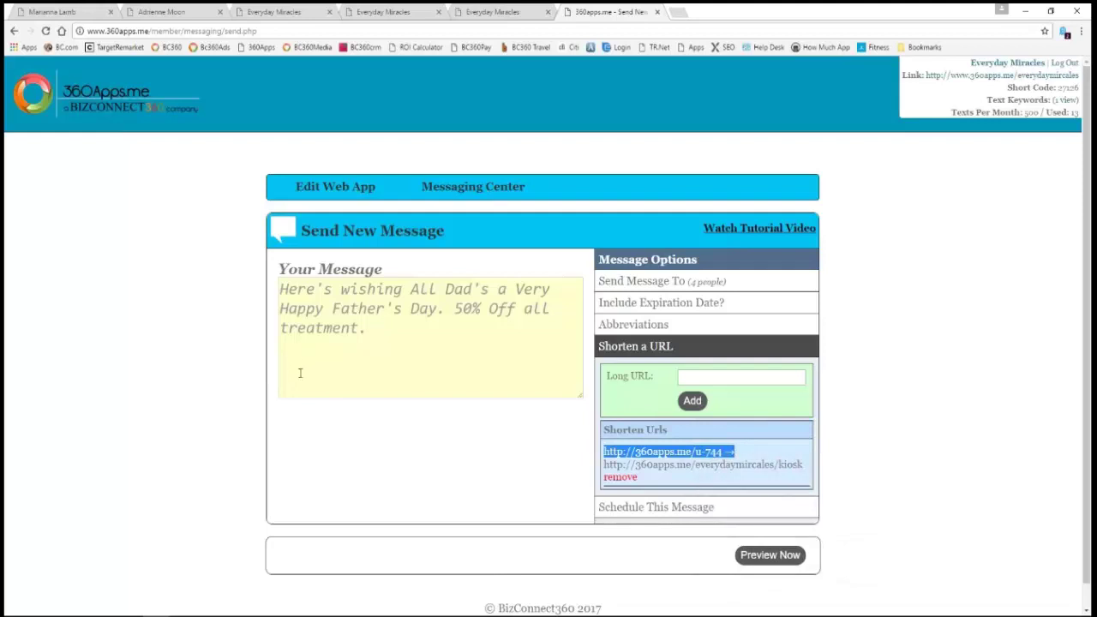
{"action": "left_click", "coordinate": [299, 362]}
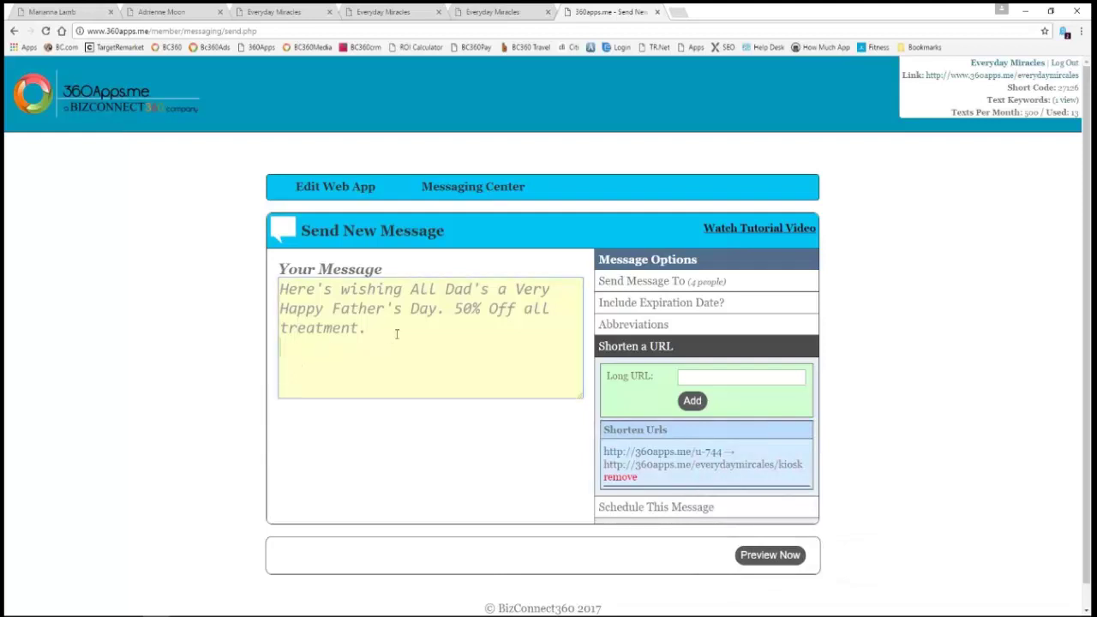
{"action": "right_click", "coordinate": [339, 370]}
{"action": "left_click", "coordinate": [375, 435]}
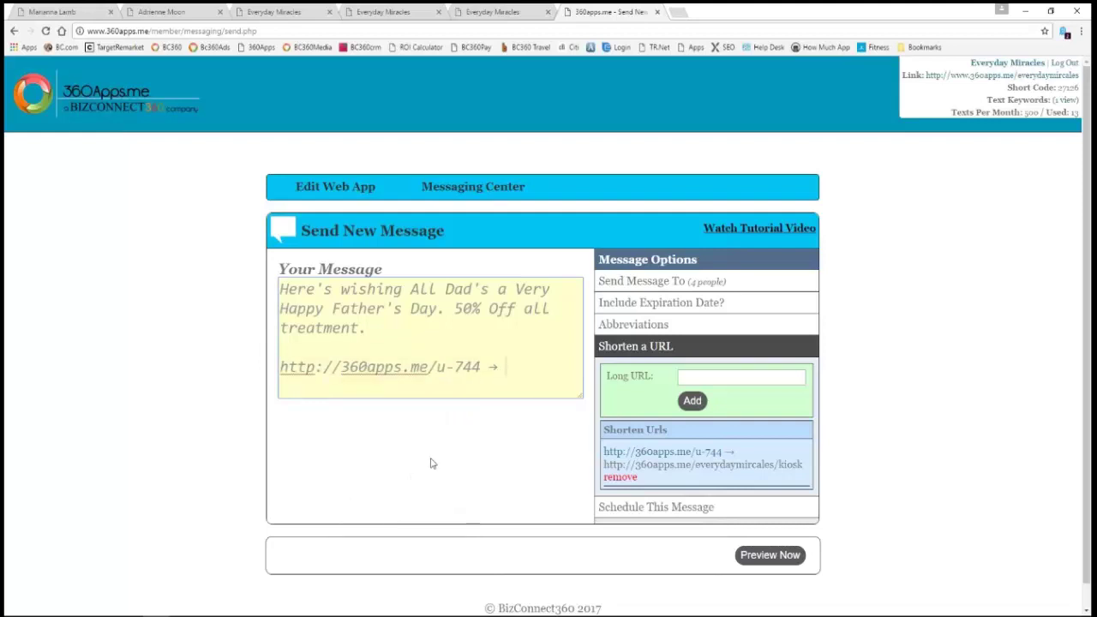
- Schedule the text for June 12th at 07:20 PM, sent only once, and preview it
{"action": "left_click", "coordinate": [675, 509]}
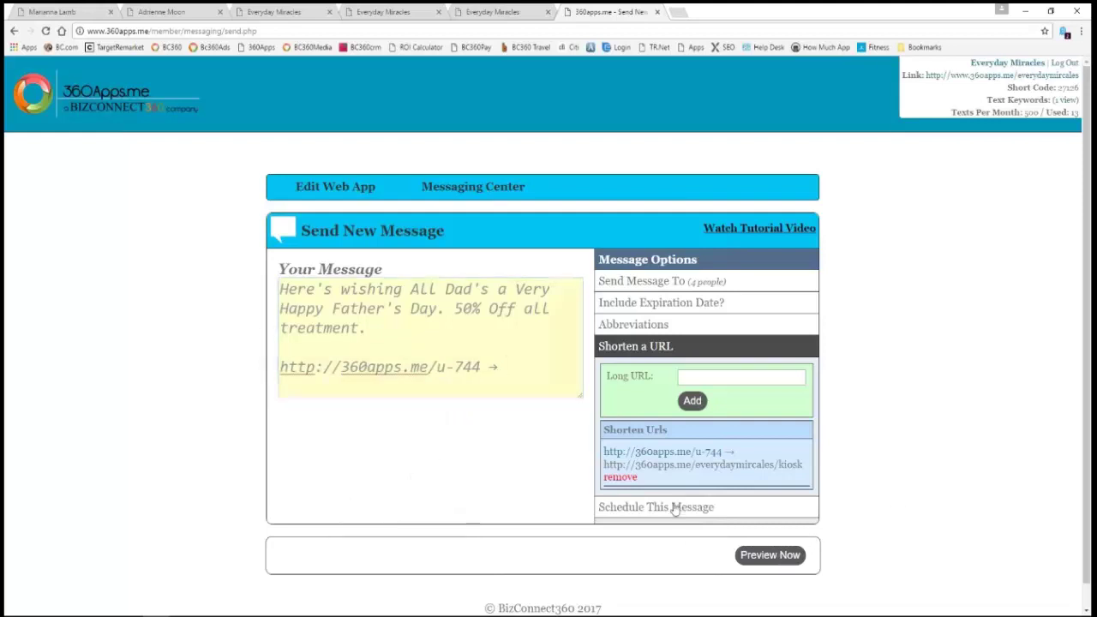
{"action": "left_click", "coordinate": [727, 406]}
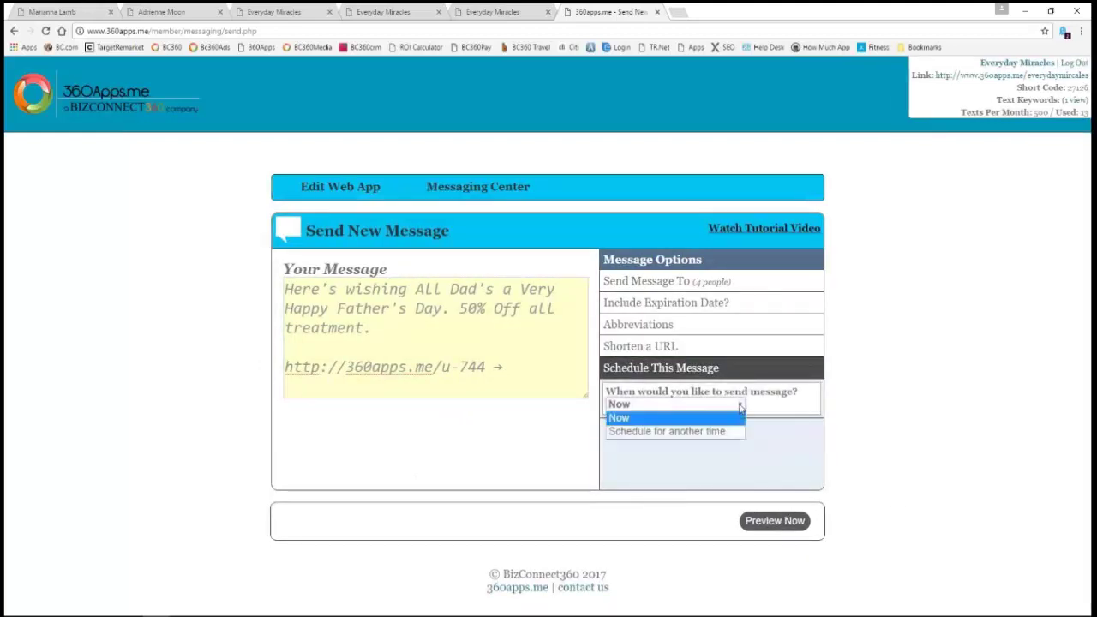
{"action": "left_click", "coordinate": [691, 432]}
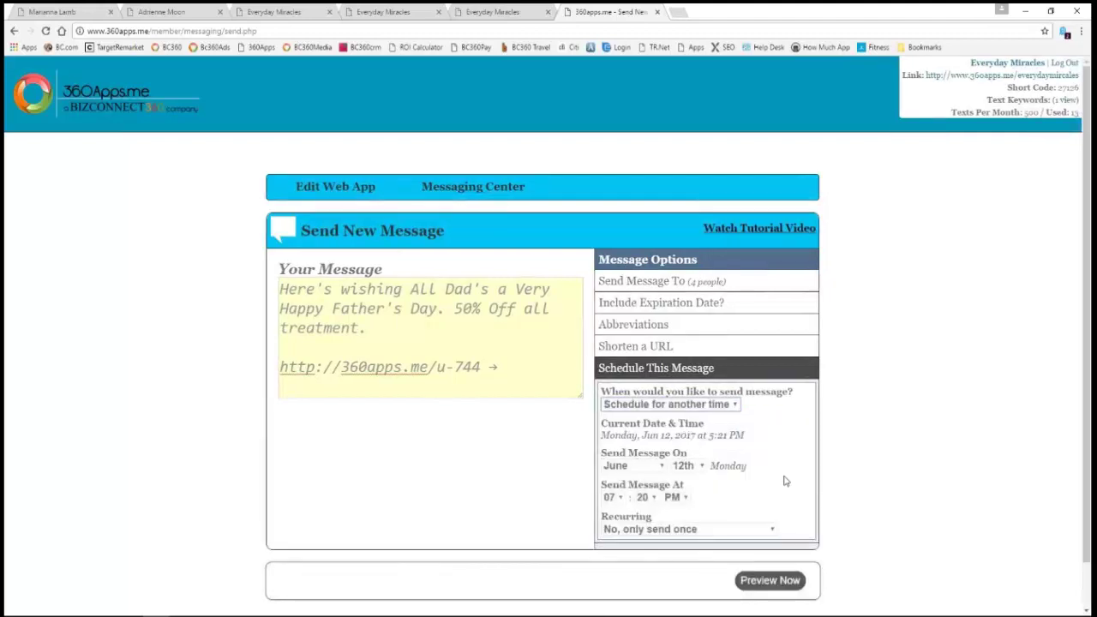
{"action": "scroll", "coordinate": [781, 495], "scroll_direction": "down", "scroll_amount": 1}
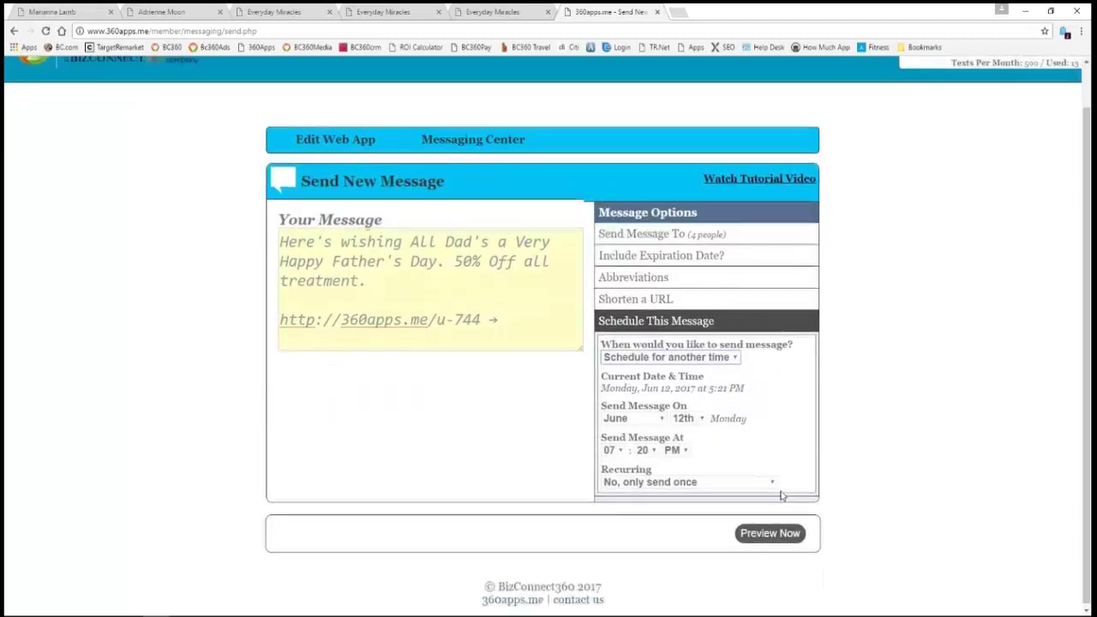
{"action": "left_click", "coordinate": [771, 480]}
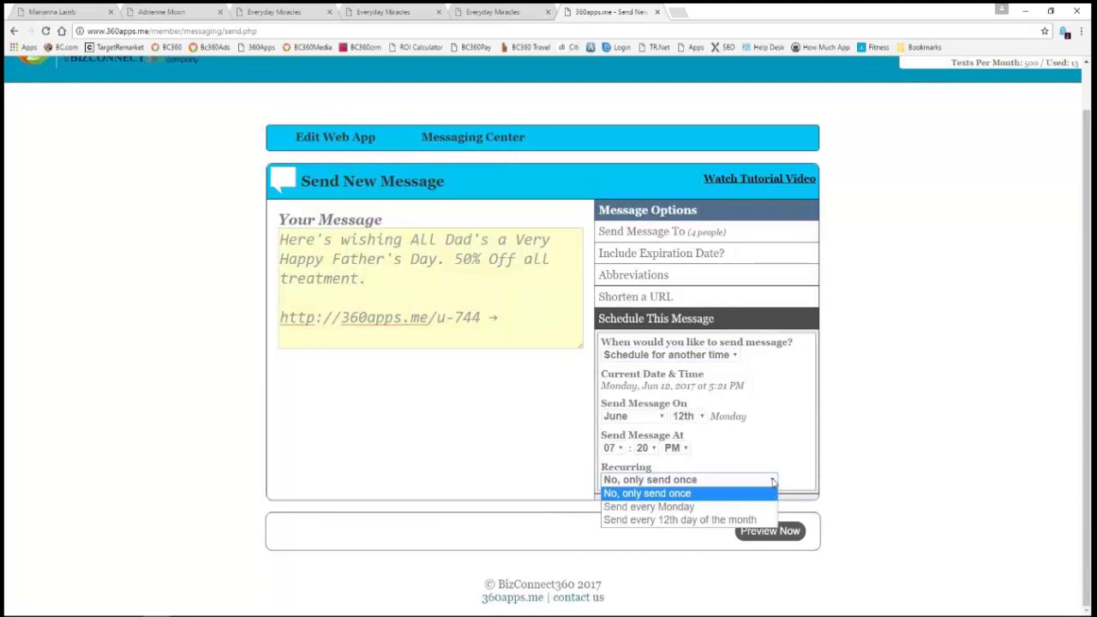
{"action": "left_click", "coordinate": [799, 448]}
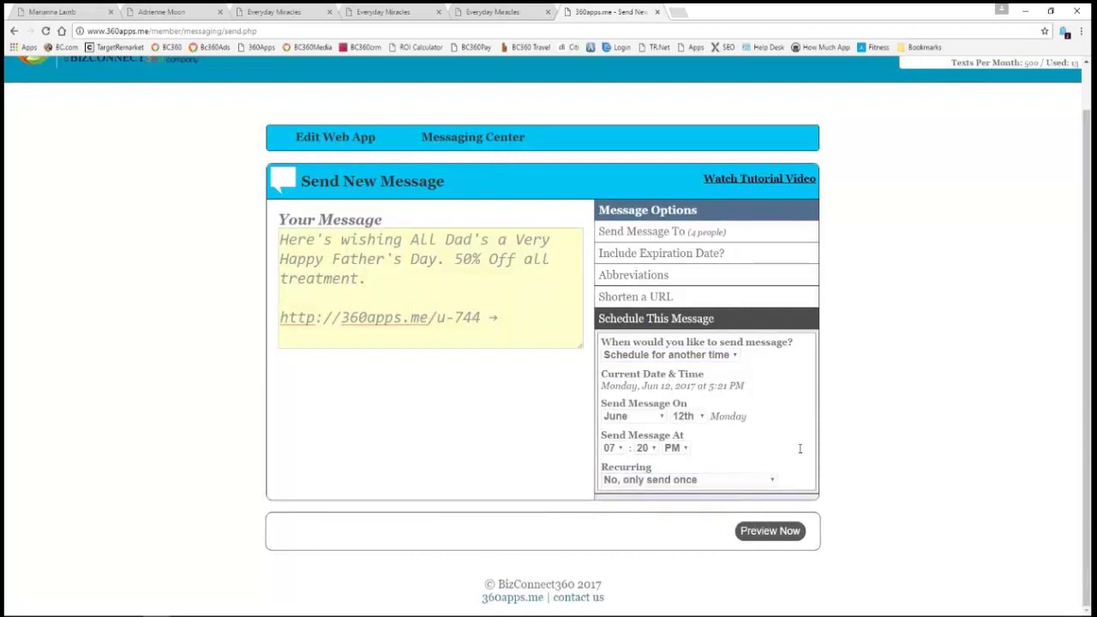
{"action": "left_click", "coordinate": [771, 532]}
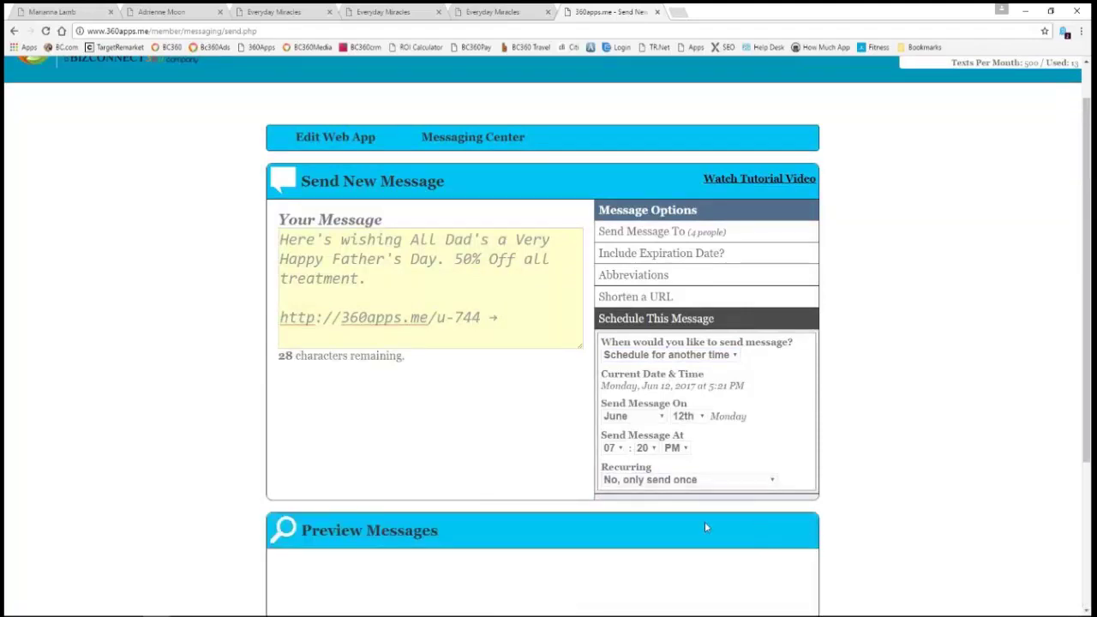
{"action": "scroll", "coordinate": [503, 432], "scroll_direction": "down", "scroll_amount": 2}
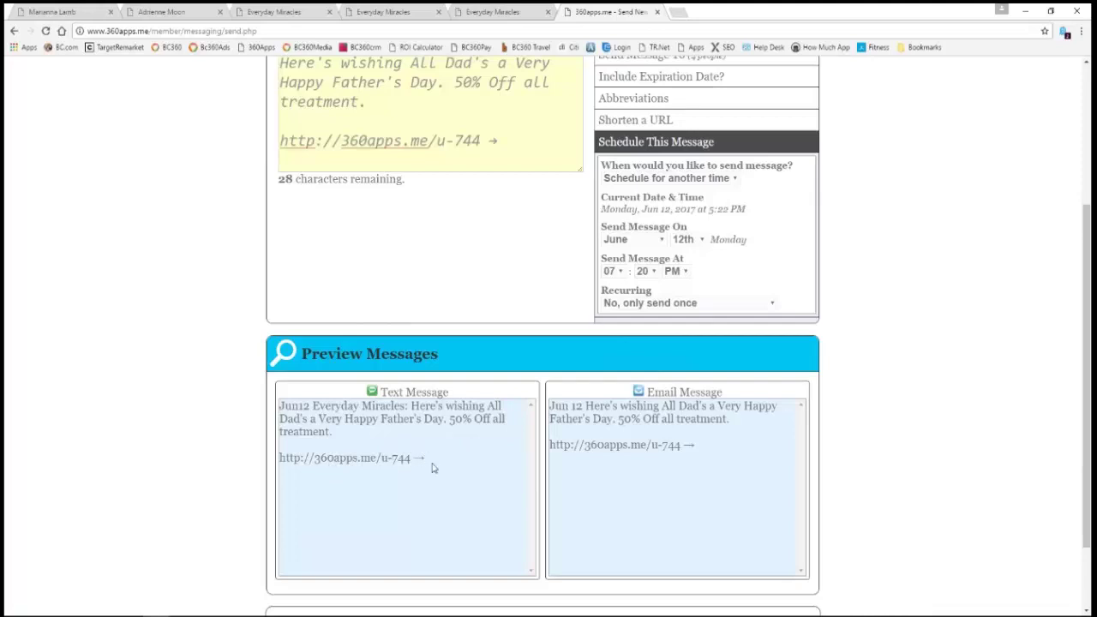
{"action": "scroll", "coordinate": [433, 467], "scroll_direction": "down", "scroll_amount": 1}
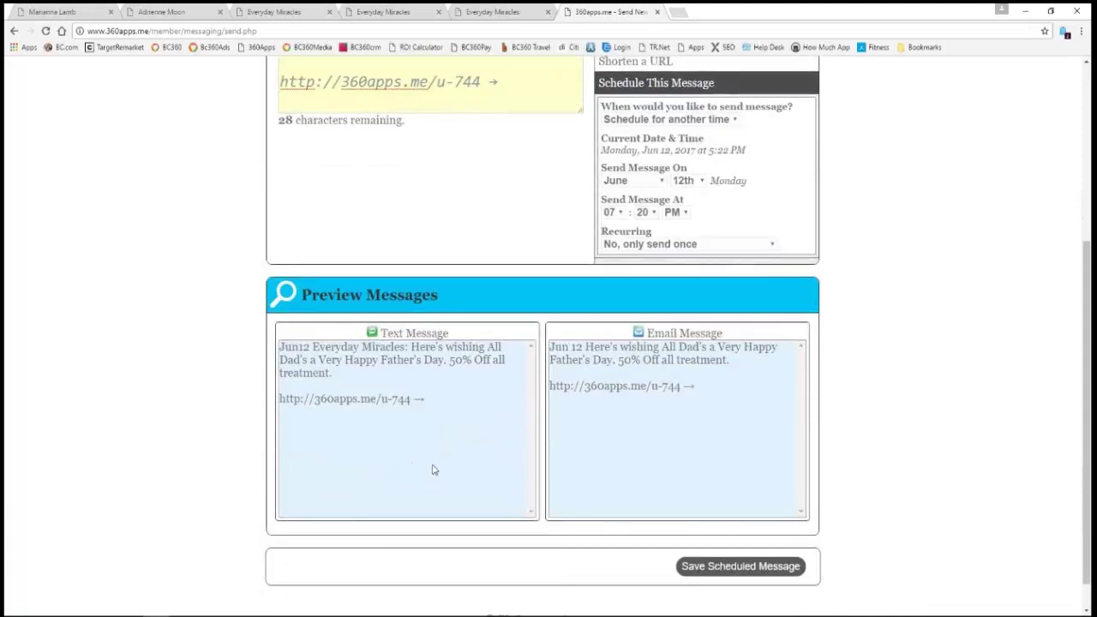
{"action": "scroll", "coordinate": [433, 469], "scroll_direction": "up", "scroll_amount": 5}
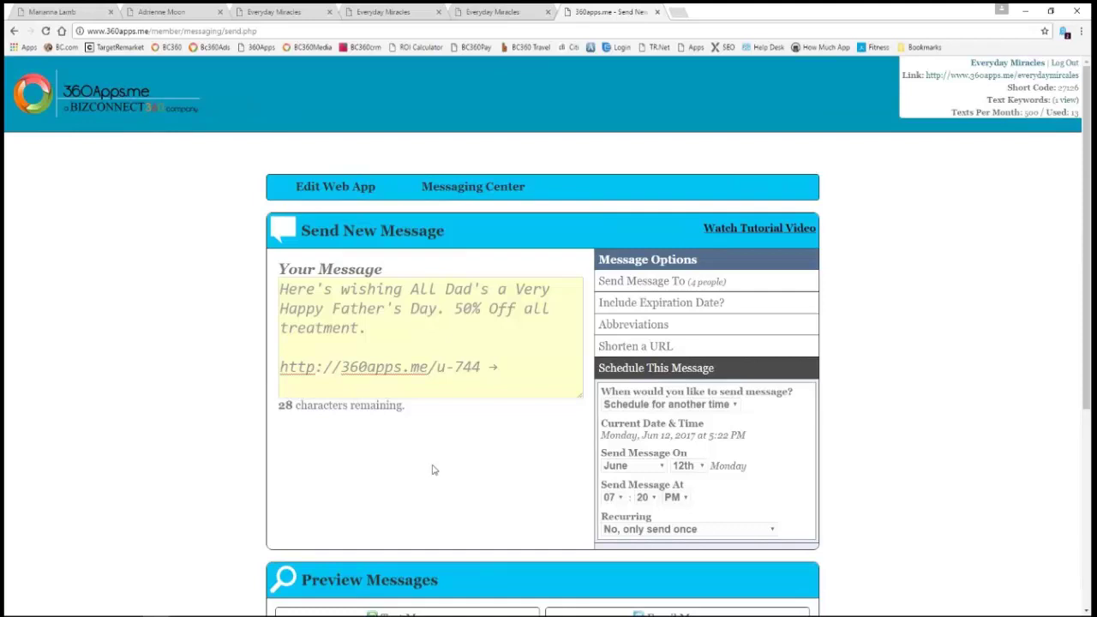
{"action": "left_click", "coordinate": [392, 11]}
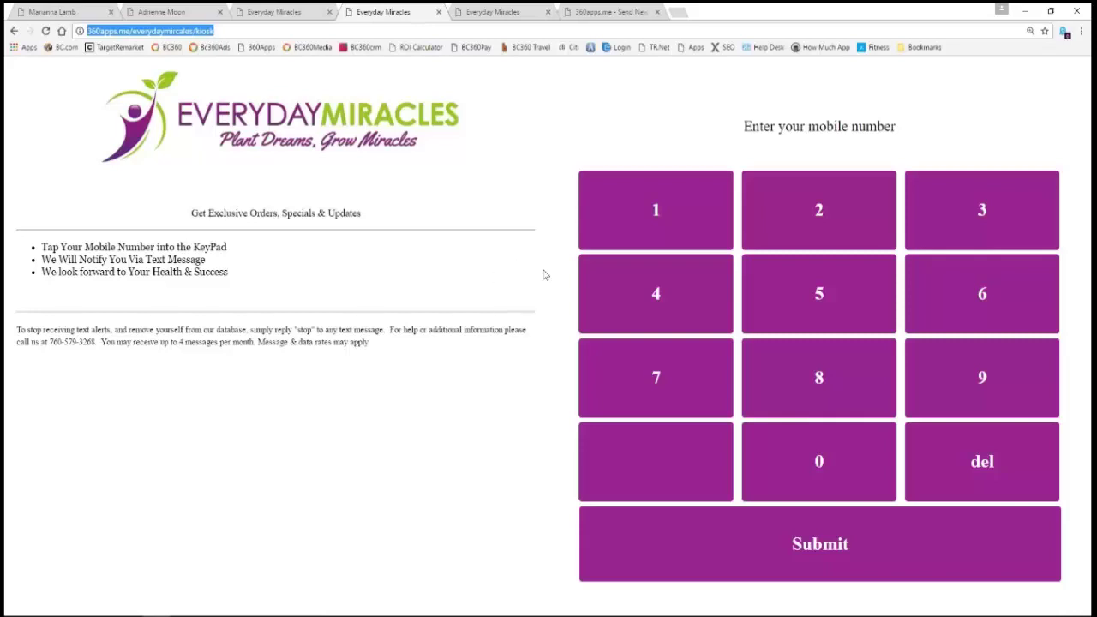
{"action": "left_click", "coordinate": [502, 15]}
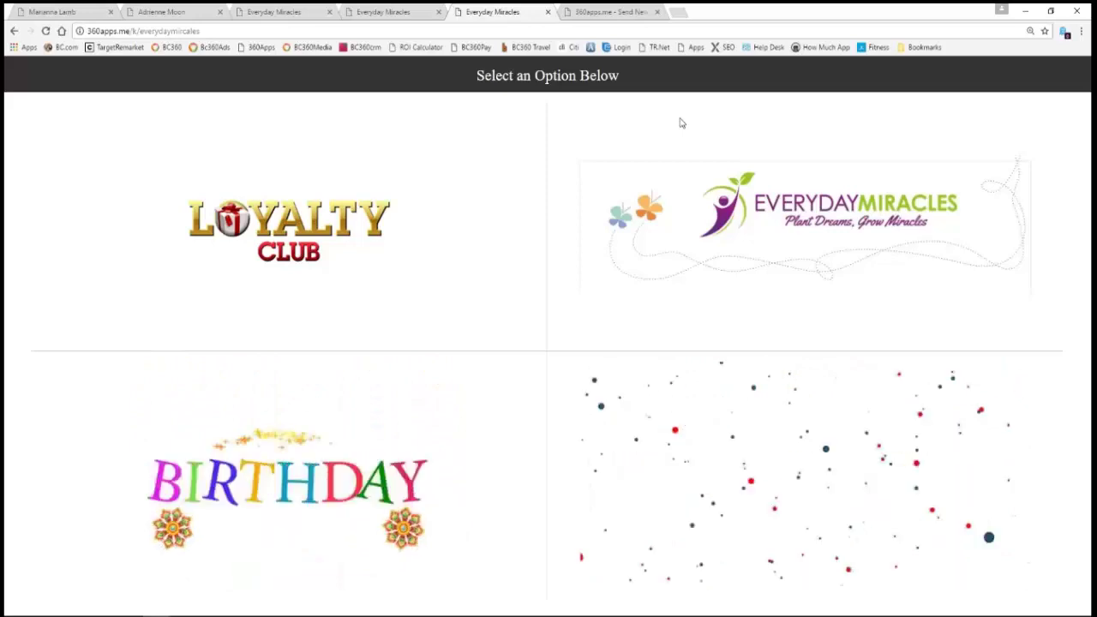
{"action": "left_click", "coordinate": [602, 12]}
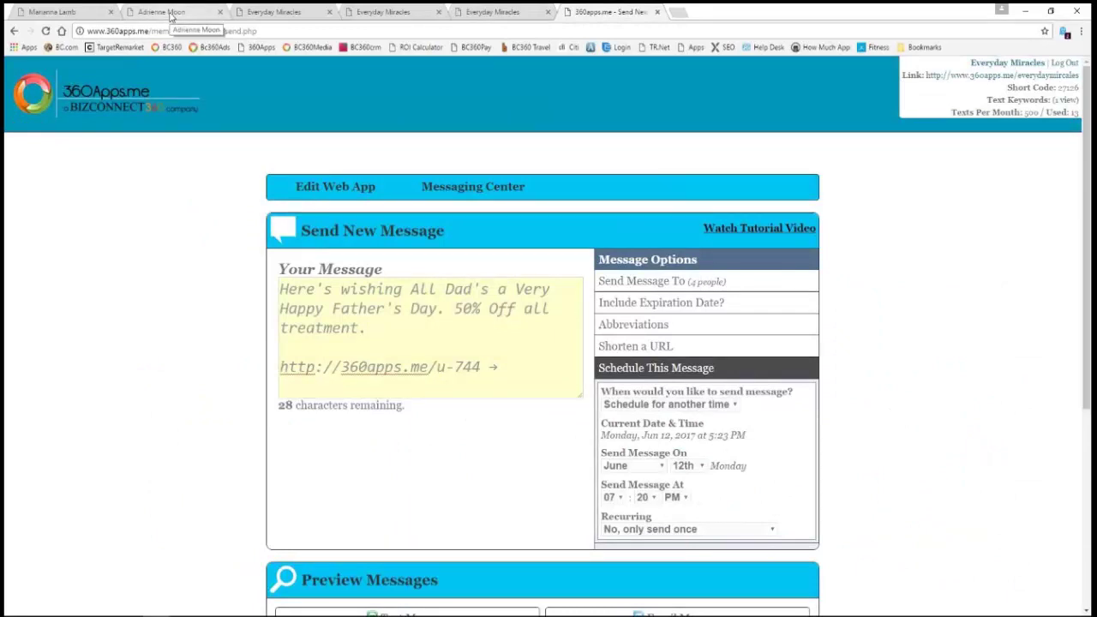
- Browse two other clients' mobile app previews, scrolling through the phone home screen
{"action": "left_click", "coordinate": [171, 12]}
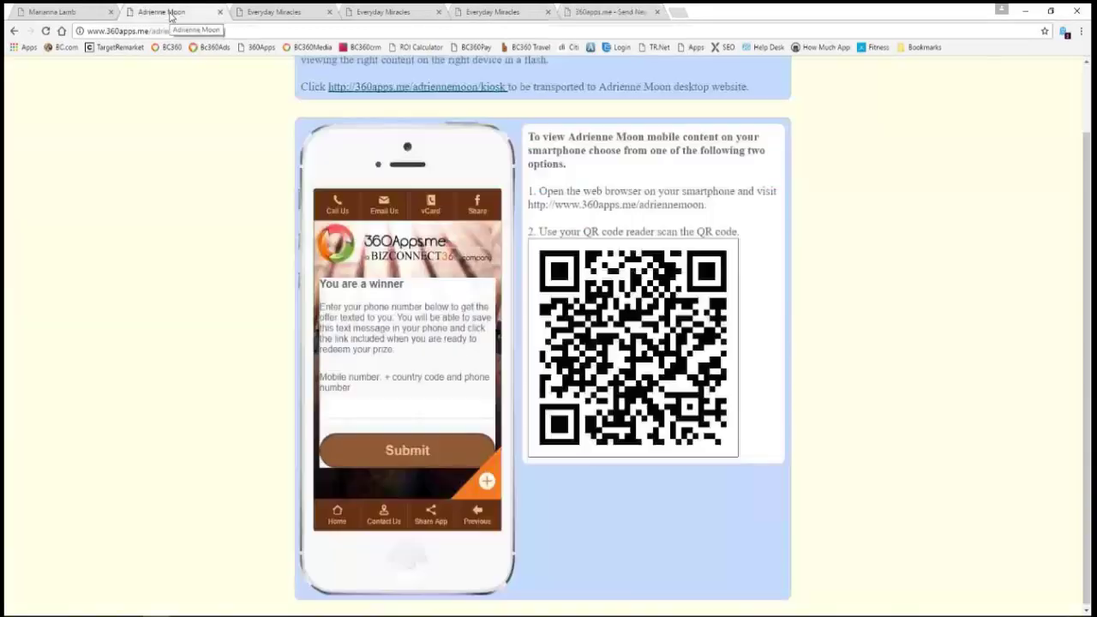
{"action": "left_click", "coordinate": [67, 16]}
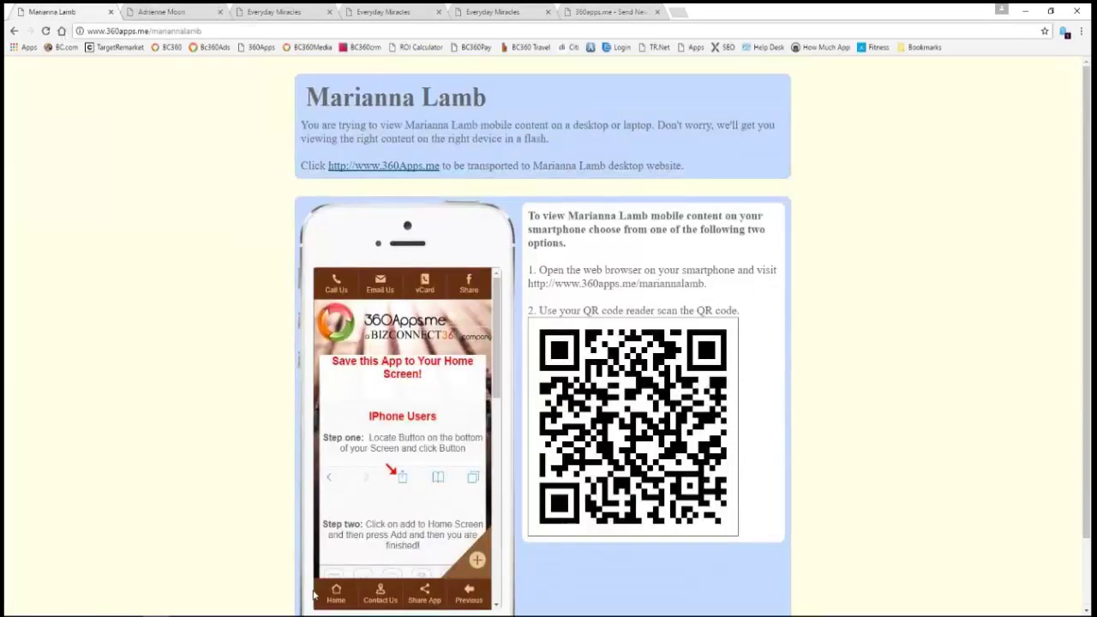
{"action": "left_click", "coordinate": [336, 591]}
{"action": "scroll", "coordinate": [422, 462], "scroll_direction": "down", "scroll_amount": 1}
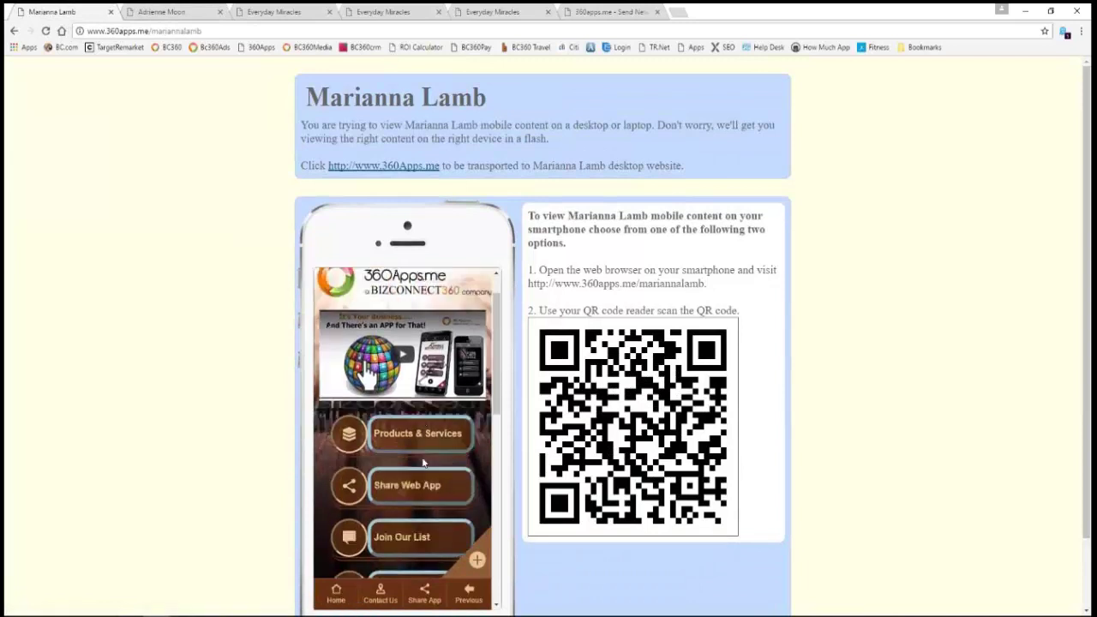
{"action": "scroll", "coordinate": [422, 462], "scroll_direction": "down", "scroll_amount": 1}
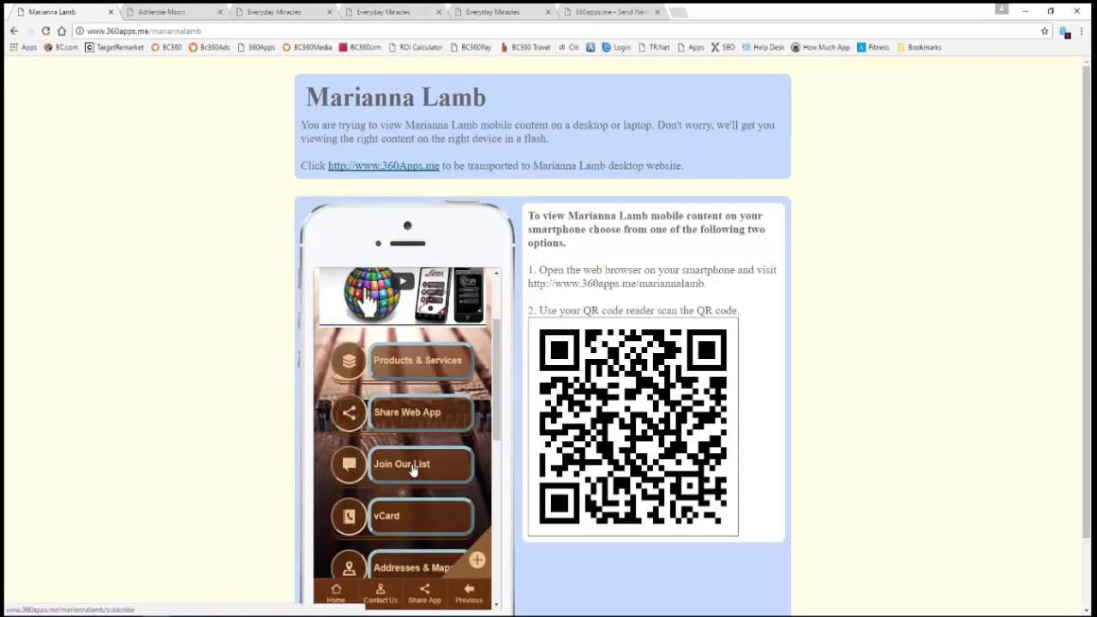
{"action": "scroll", "coordinate": [411, 467], "scroll_direction": "down", "scroll_amount": 1}
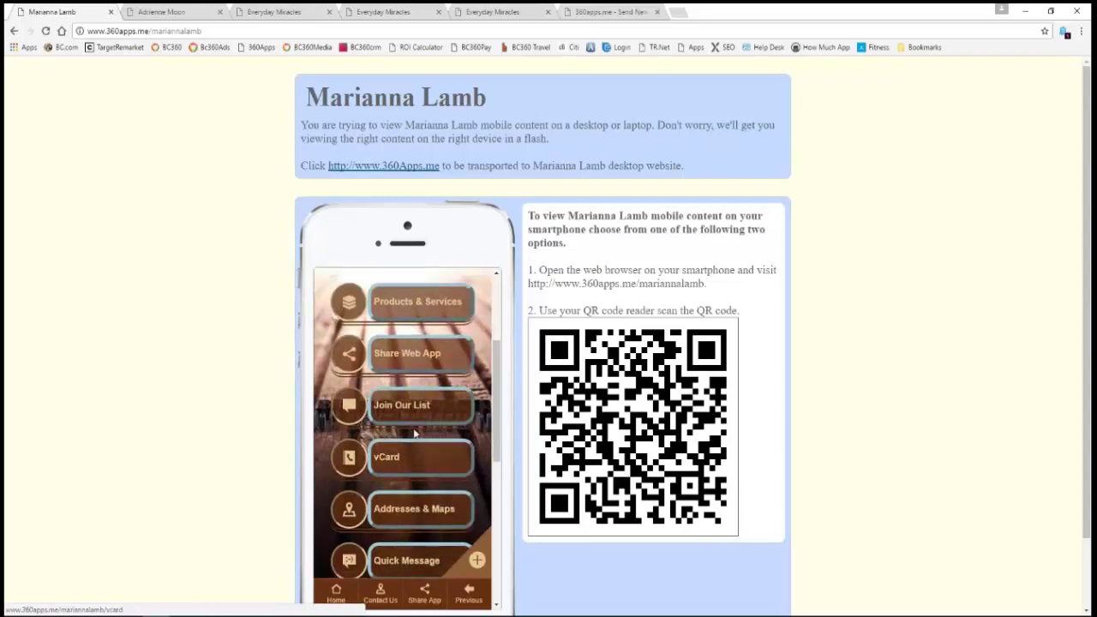
- Scratch the previous client's Scratch To Win coupon to reveal $25 off, then return to Everyday Miracles
{"action": "key", "text": "ctrl+Tab"}
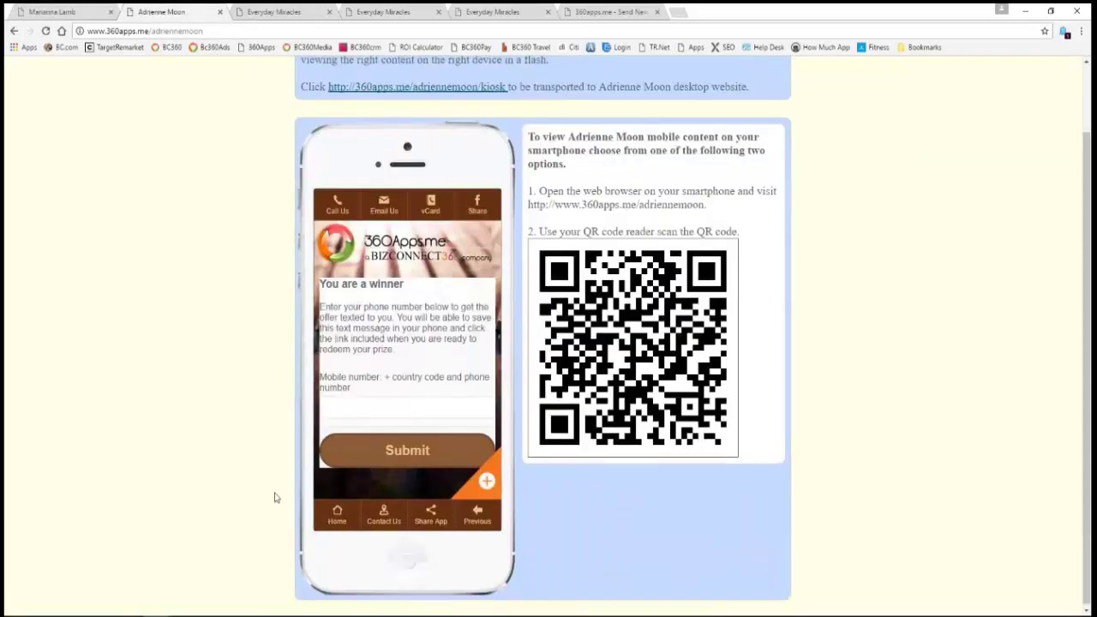
{"action": "left_click", "coordinate": [337, 524]}
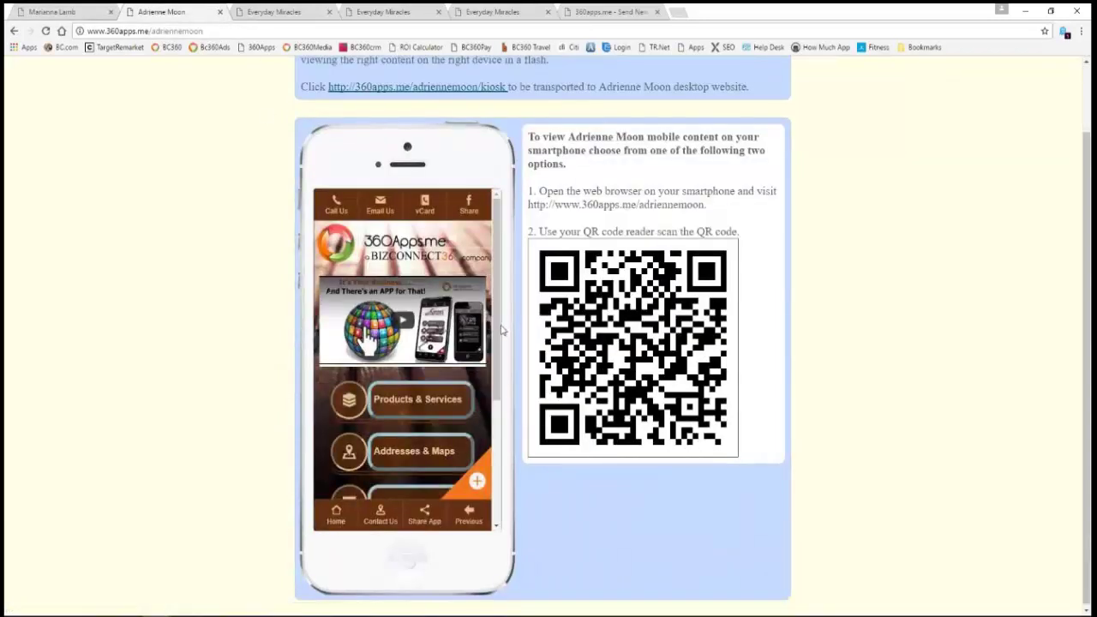
{"action": "scroll", "coordinate": [502, 450], "scroll_direction": "down", "scroll_amount": 3}
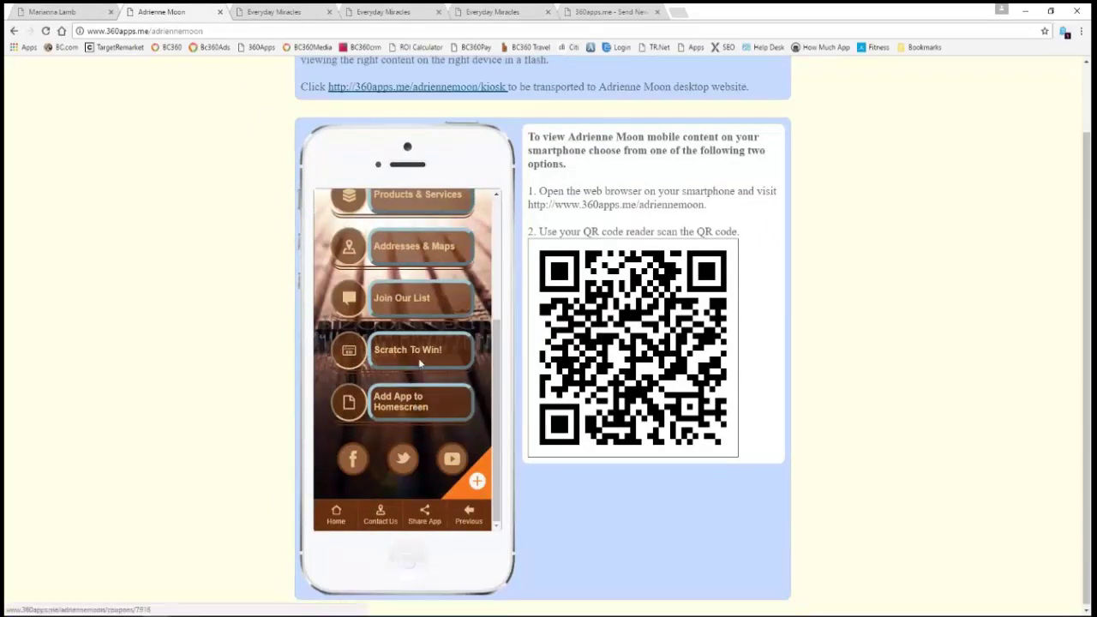
{"action": "left_click", "coordinate": [420, 363]}
{"action": "mouse_move", "coordinate": [385, 403]}
{"action": "left_mouse_down"}
{"action": "mouse_move", "coordinate": [403, 445]}
{"action": "mouse_move", "coordinate": [424, 458]}
{"action": "left_mouse_up"}
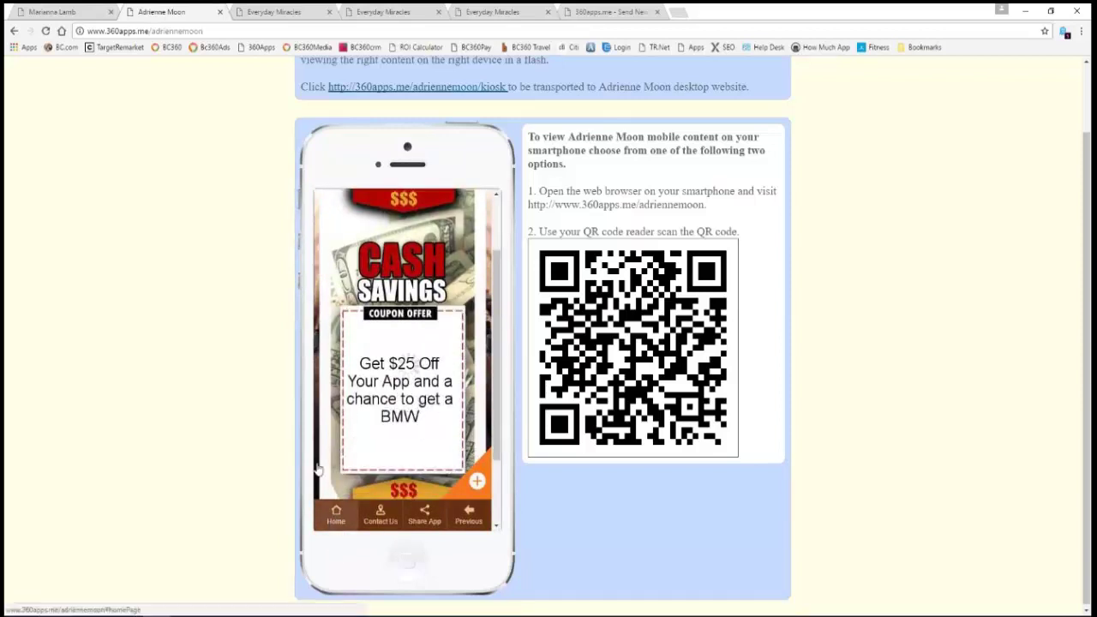
{"action": "left_click", "coordinate": [324, 522]}
{"action": "left_click", "coordinate": [275, 11]}
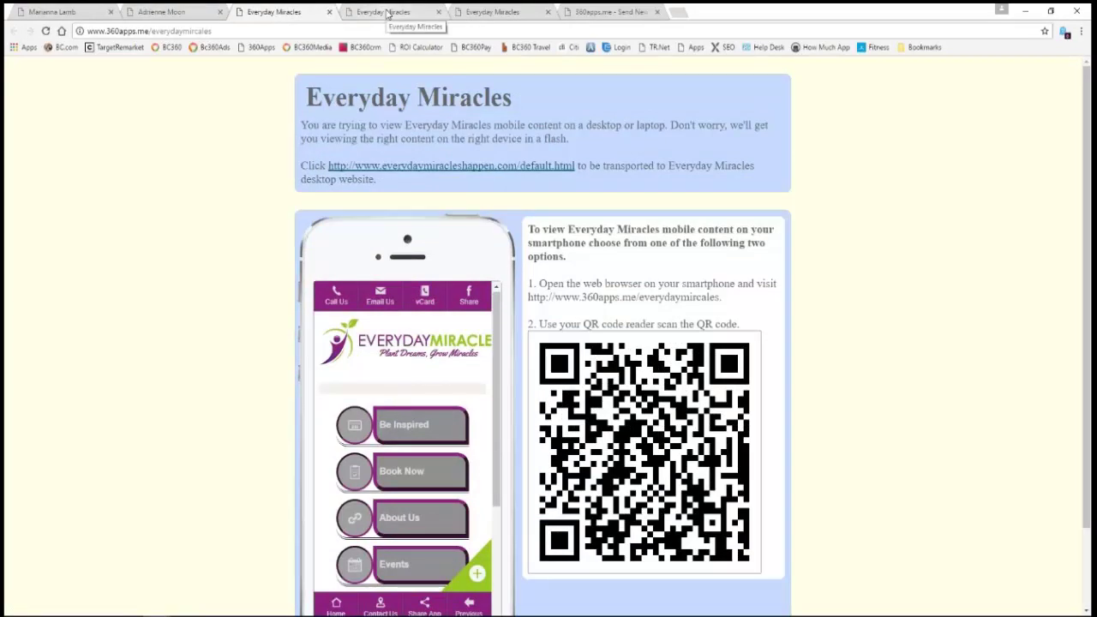
- Show the kiosk mobile-number keypad and option menu pages, then return to the scheduled message
{"action": "left_click", "coordinate": [387, 12]}
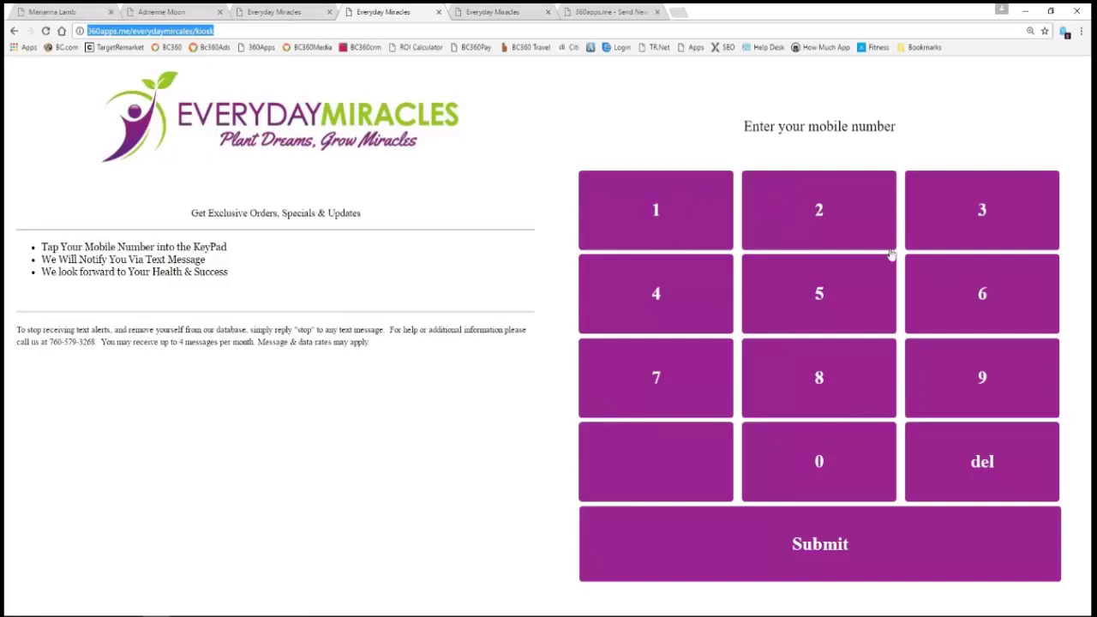
{"action": "left_click", "coordinate": [499, 13]}
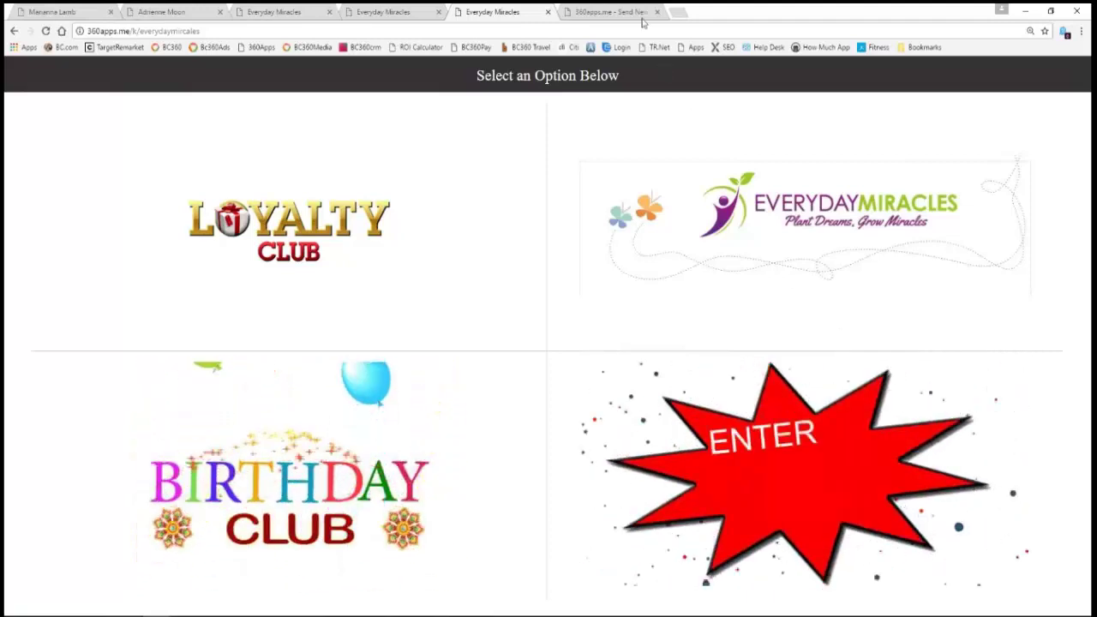
{"action": "key", "text": "ctrl+Tab"}
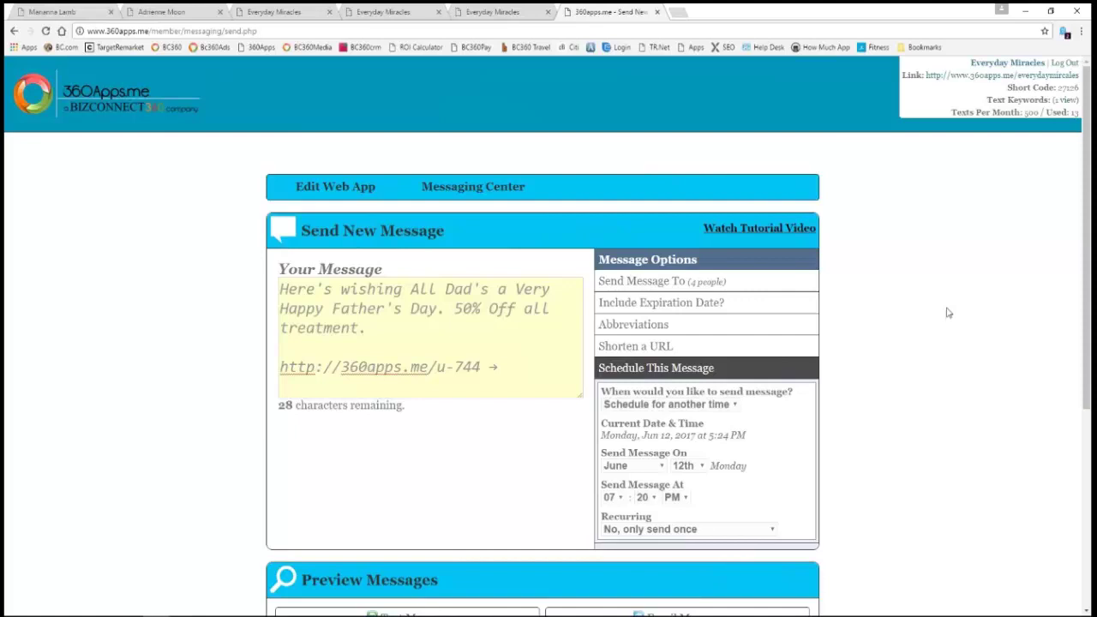
- View the Text Keywords list, then go back to the Father's Day message page
{"action": "left_click", "coordinate": [1066, 101]}
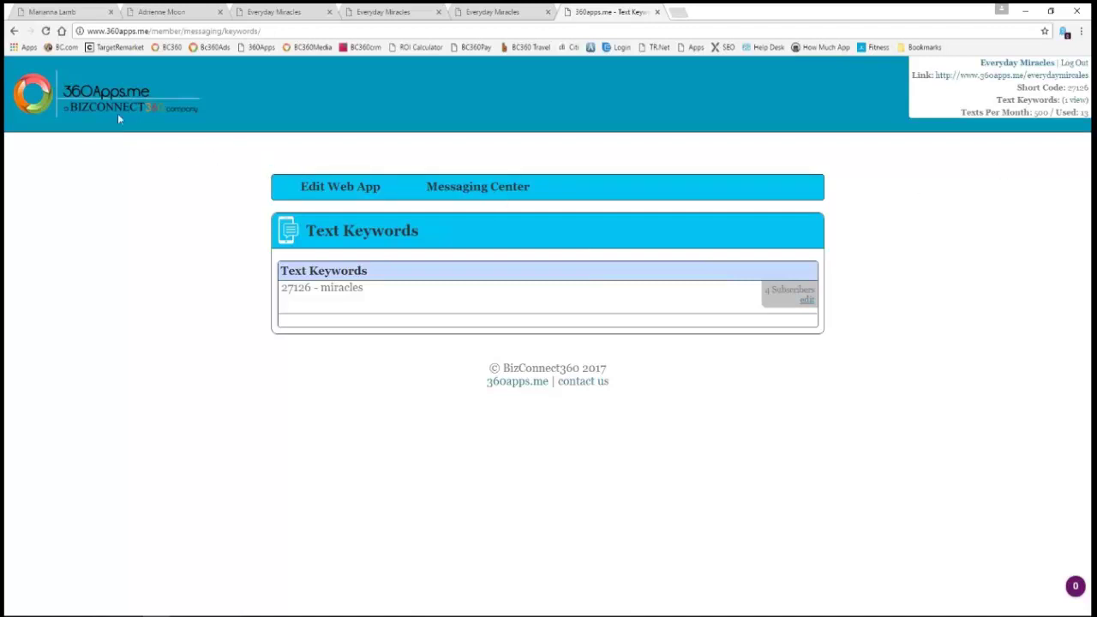
{"action": "left_click", "coordinate": [13, 31]}
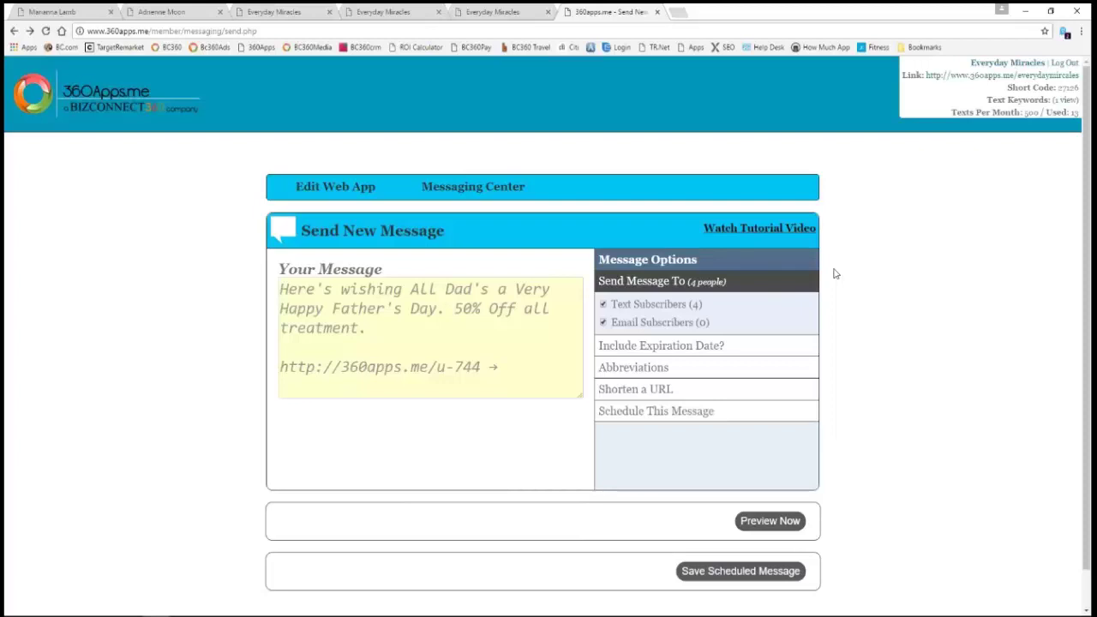
- Cycle through the kiosk pages and client app previews, ending on the kiosk option menu
{"action": "left_click", "coordinate": [490, 12]}
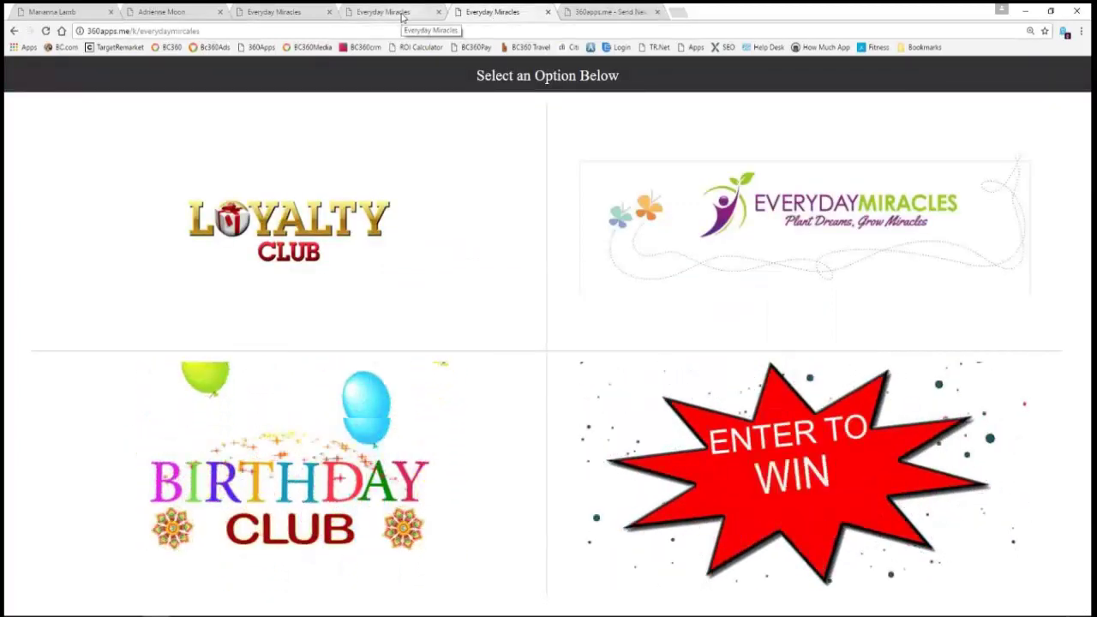
{"action": "left_click", "coordinate": [401, 18]}
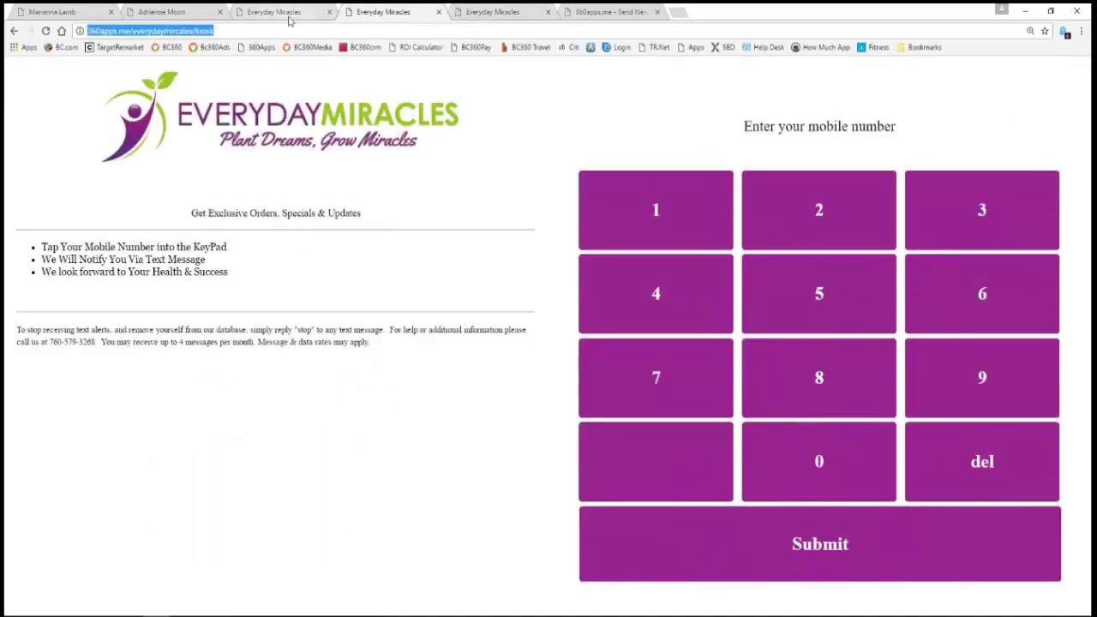
{"action": "left_click", "coordinate": [289, 19]}
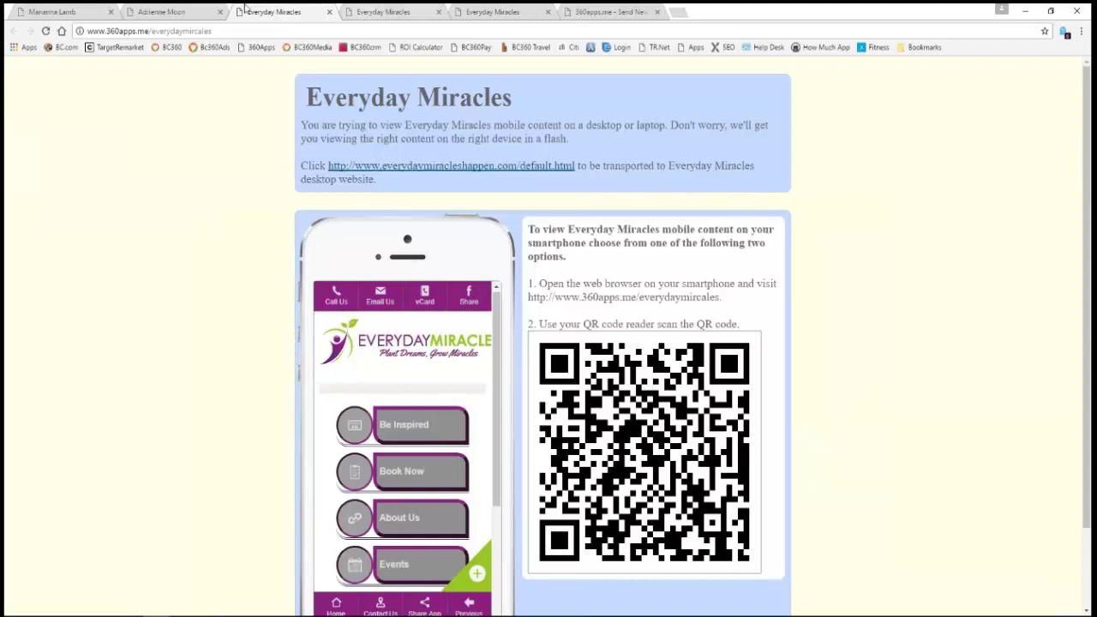
{"action": "left_click", "coordinate": [179, 12]}
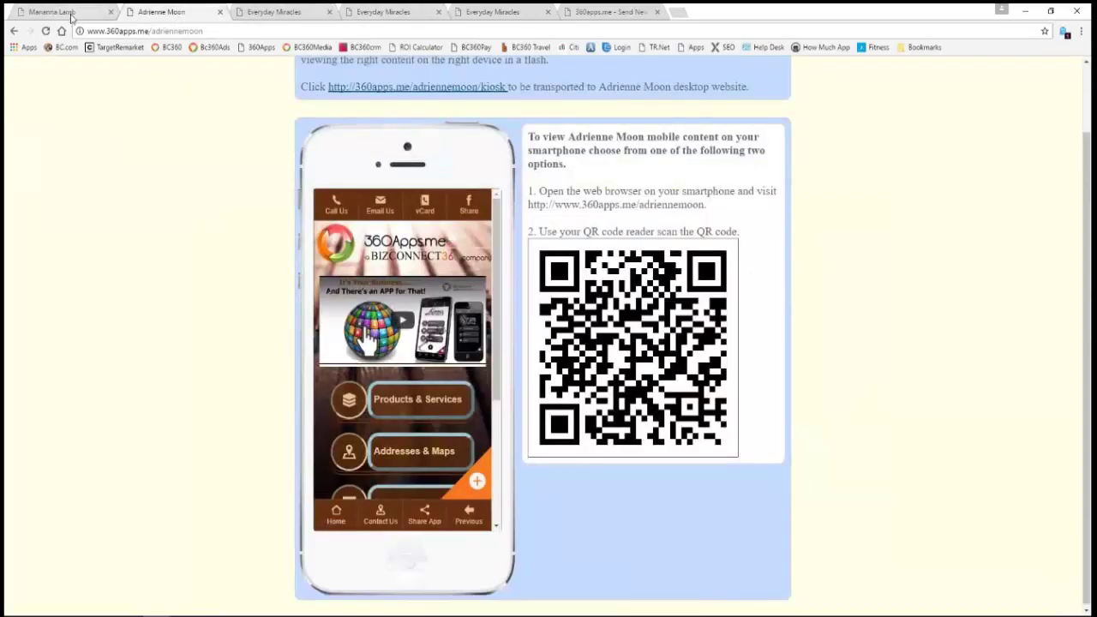
{"action": "left_click", "coordinate": [69, 12]}
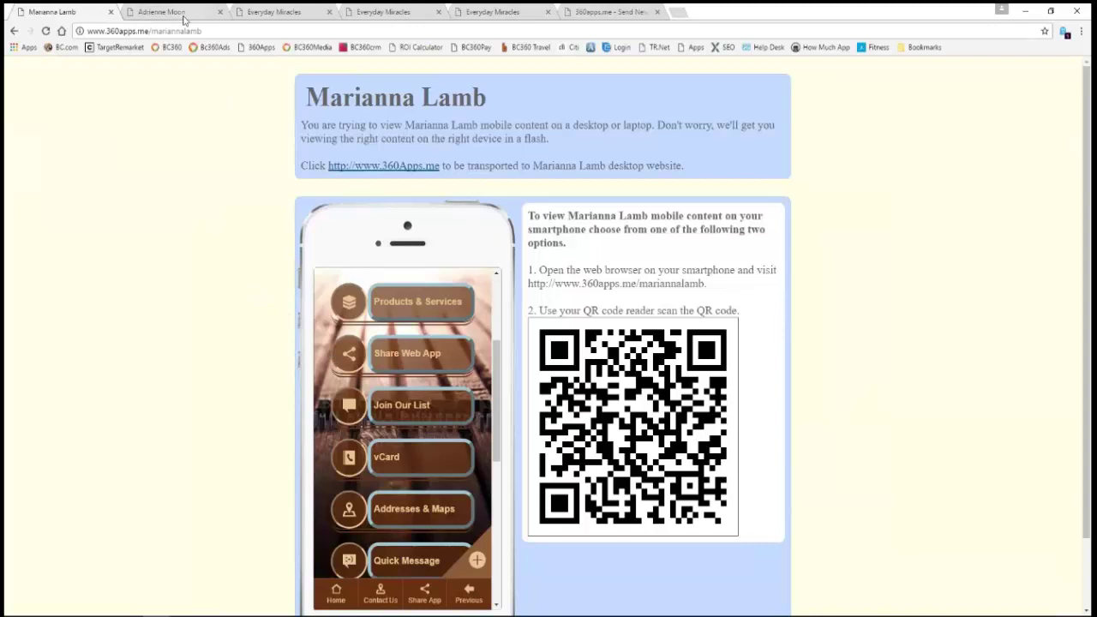
{"action": "left_click", "coordinate": [183, 14]}
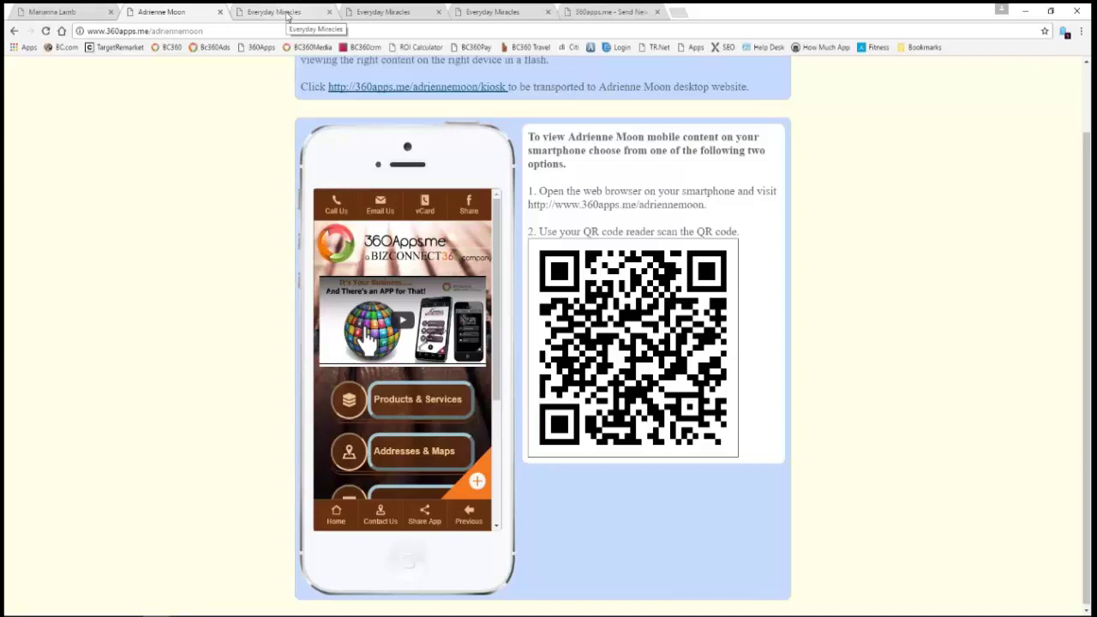
{"action": "left_click", "coordinate": [287, 13]}
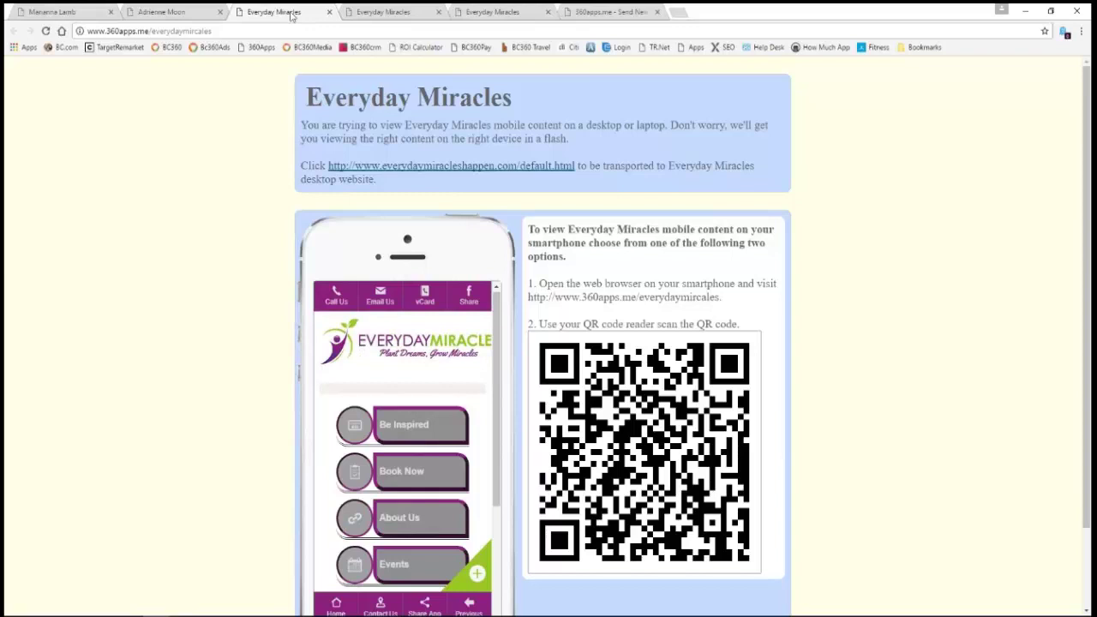
{"action": "left_click", "coordinate": [373, 13]}
{"action": "left_click", "coordinate": [508, 15]}
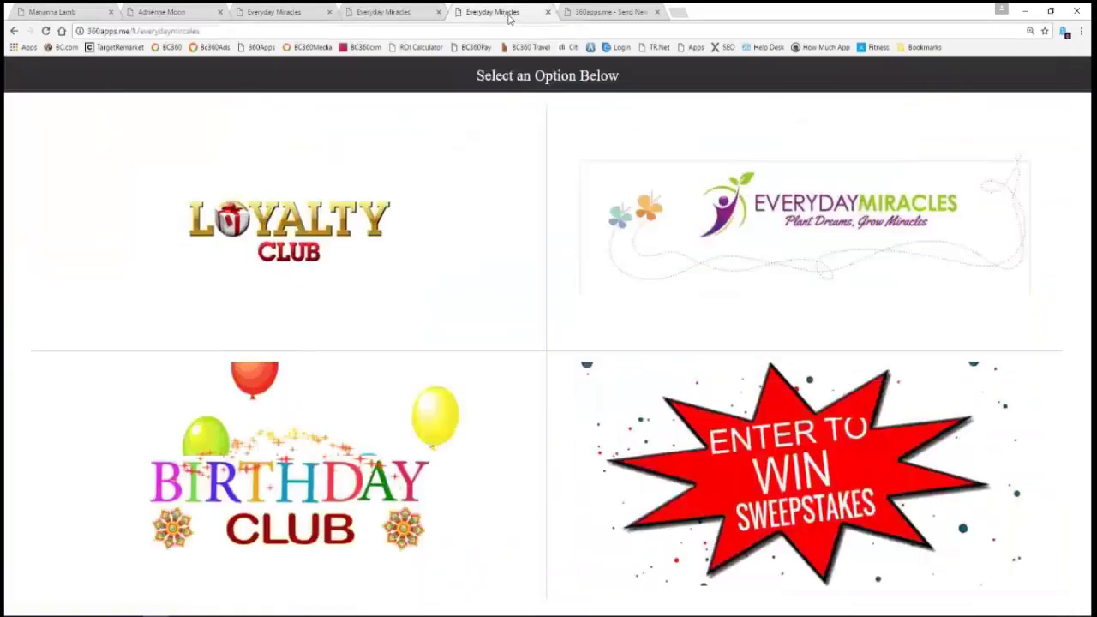